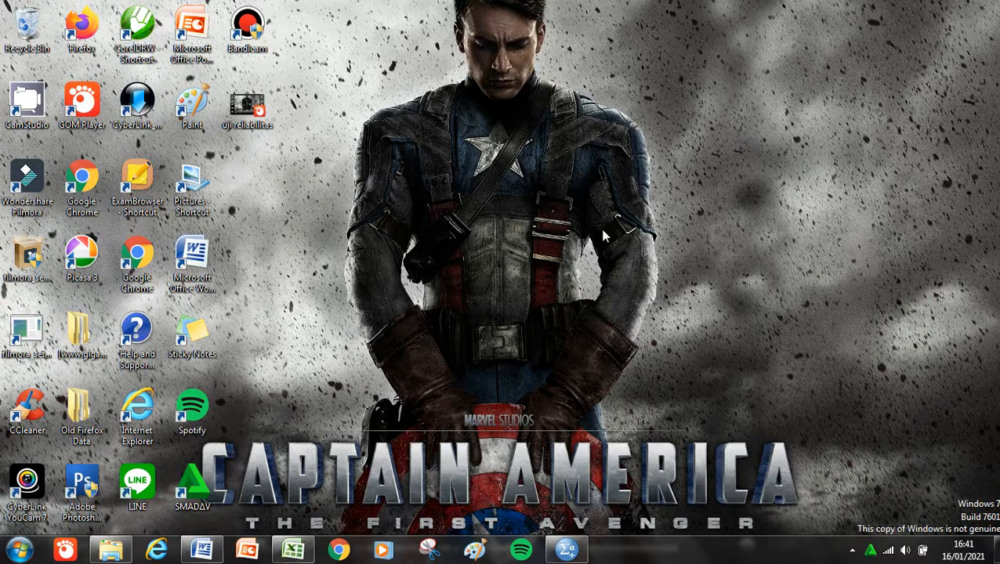
Step: Switch to the open Word document and view the UJI ANACOVA case description in a maximized window
{"action": "left_click", "coordinate": [202, 550]}
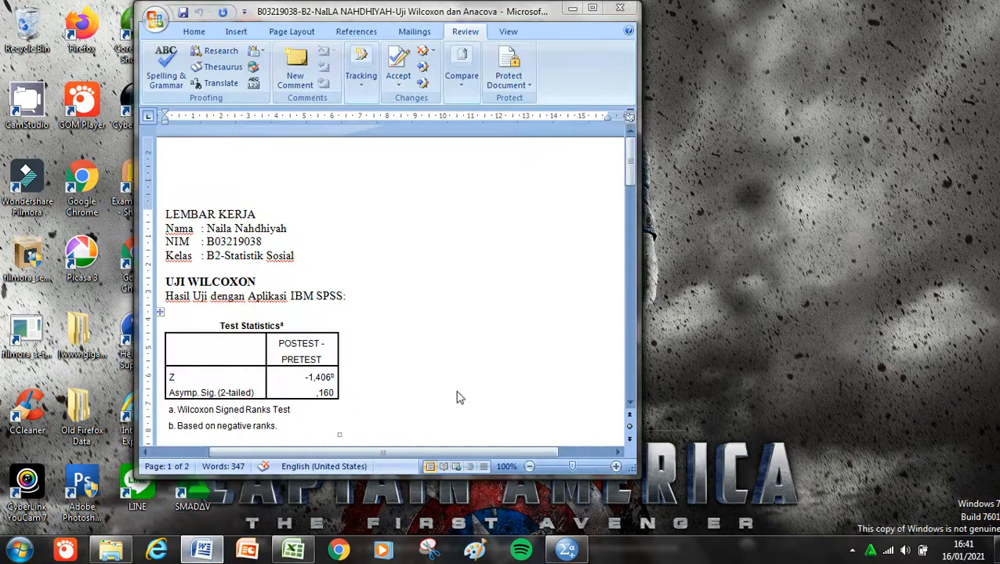
{"action": "left_click_drag", "start_coordinate": [630, 160], "coordinate": [633, 235]}
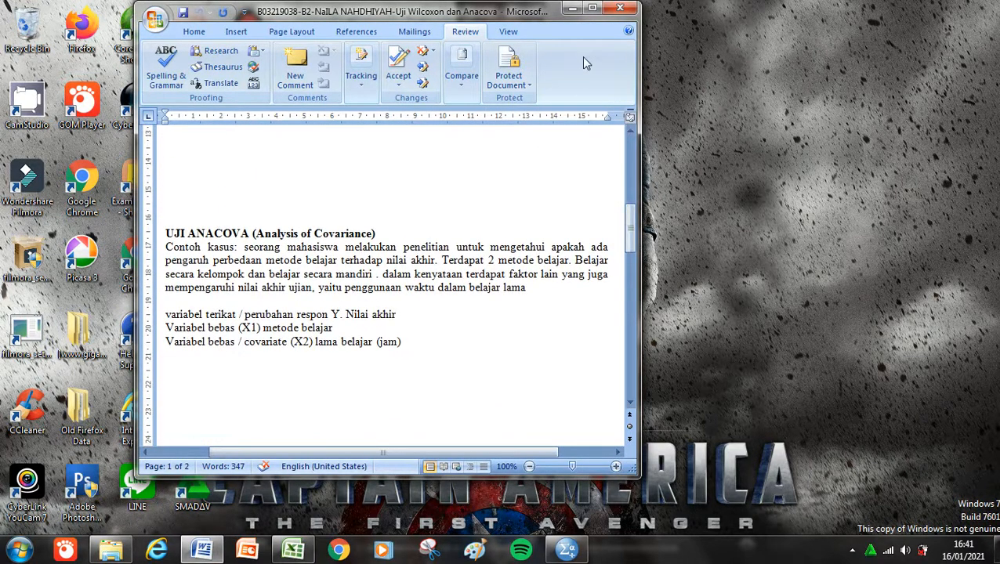
{"action": "left_click", "coordinate": [594, 10]}
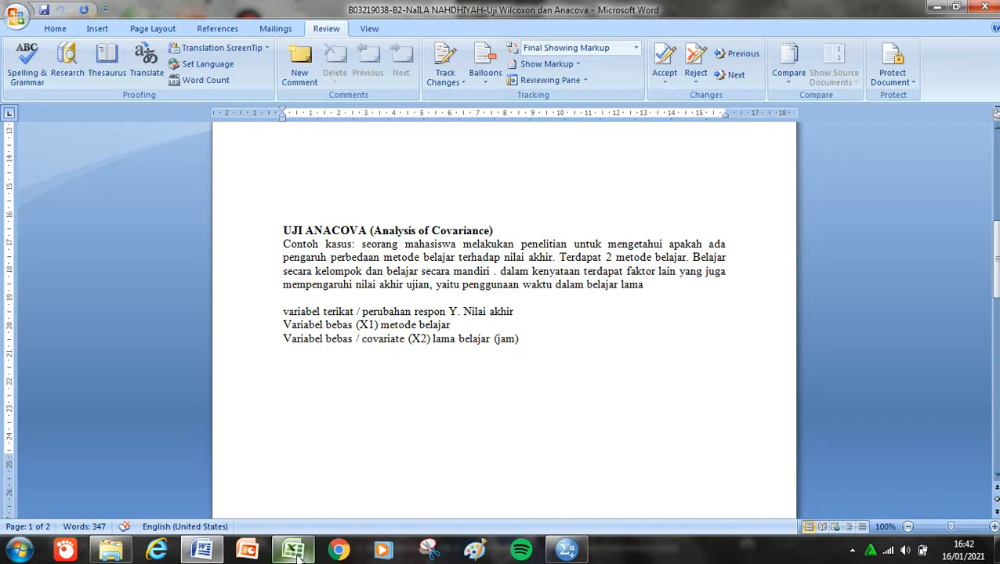
Step: Switch to the Template Uji Anacova workbook in Excel and copy the Belajar berkelompok data in A3:C52
{"action": "mouse_move", "coordinate": [296, 553]}
{"action": "mouse_move", "coordinate": [303, 510]}
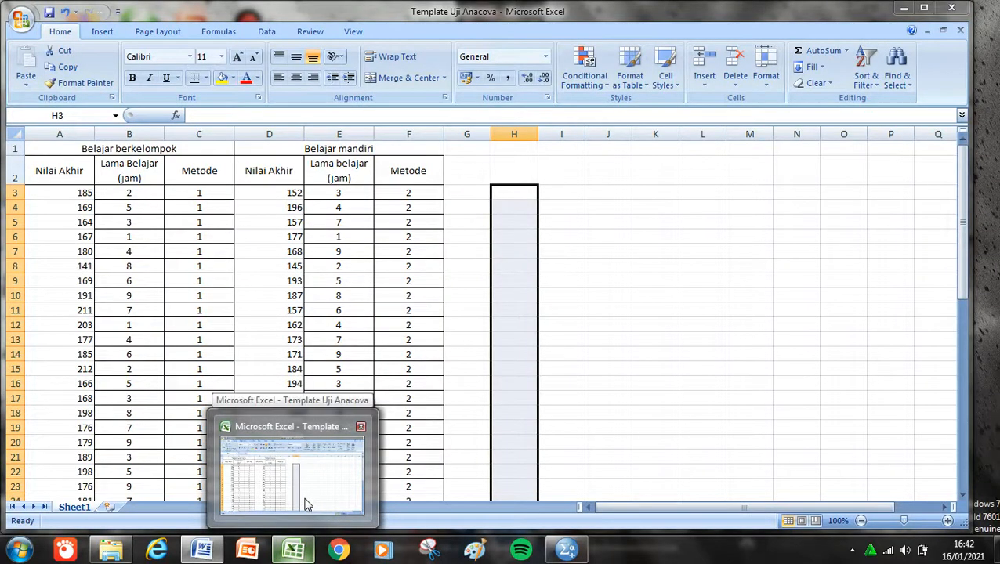
{"action": "left_click", "coordinate": [307, 505]}
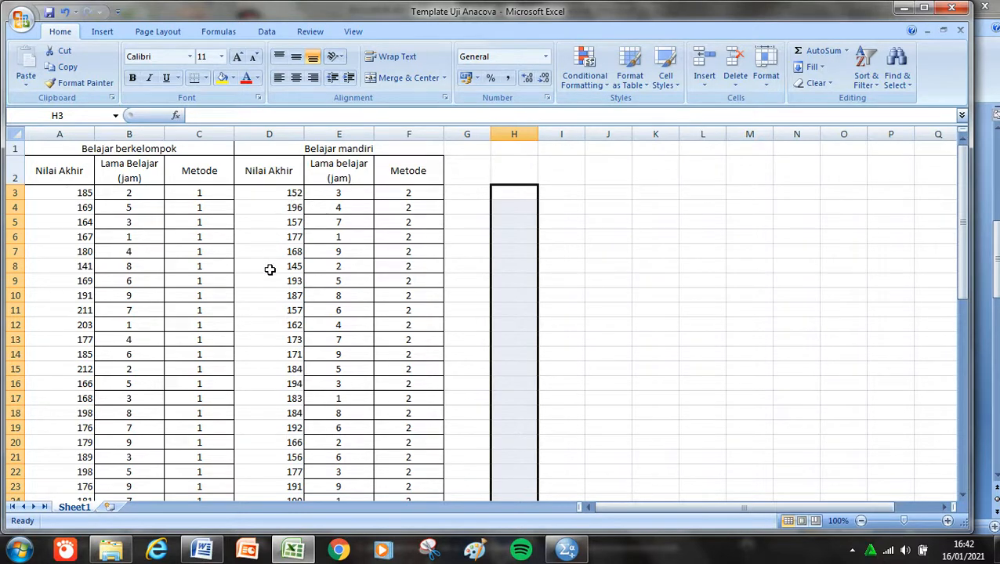
{"action": "left_click", "coordinate": [896, 279]}
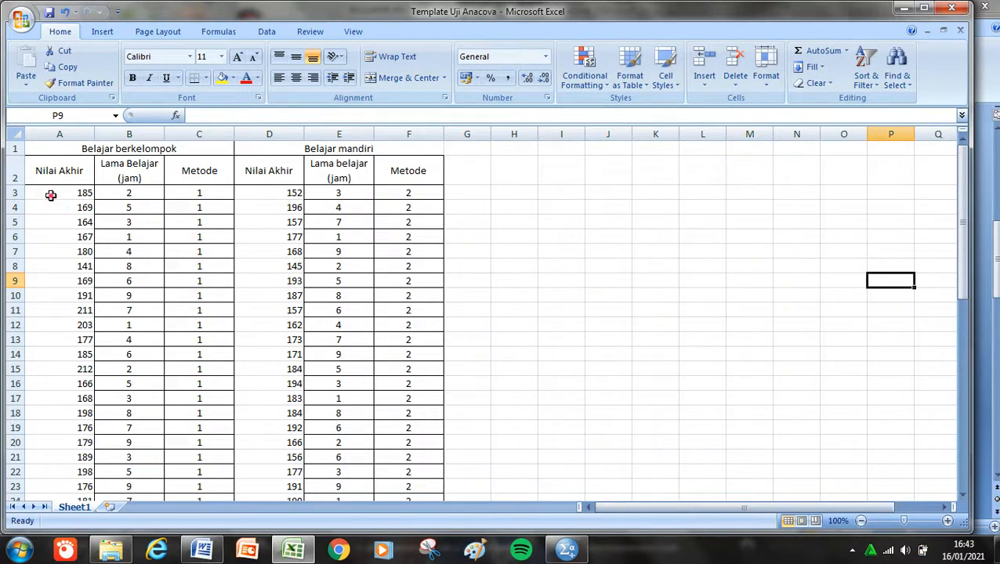
{"action": "left_click_drag", "start_coordinate": [44, 192], "coordinate": [174, 473]}
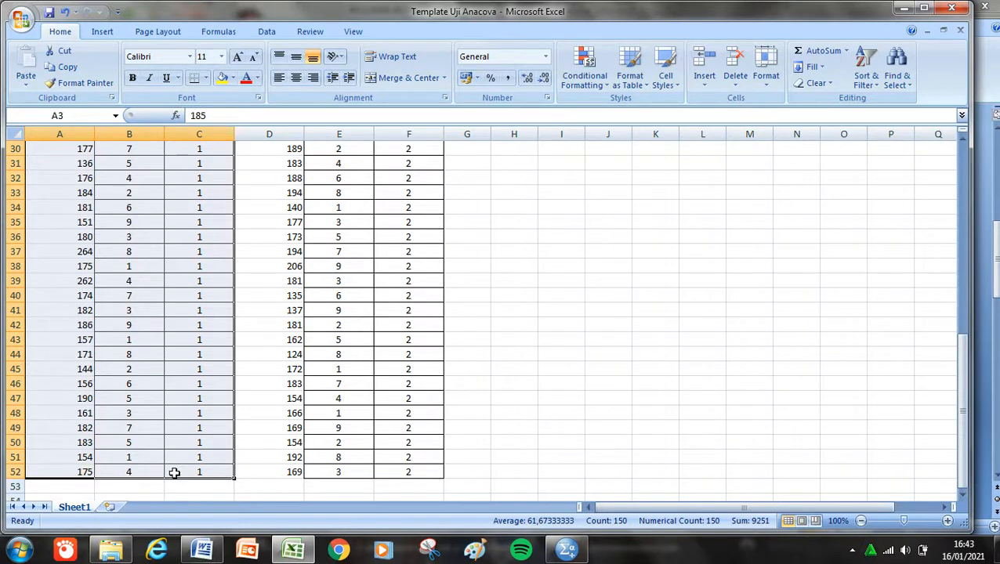
{"action": "key", "text": "ctrl+c"}
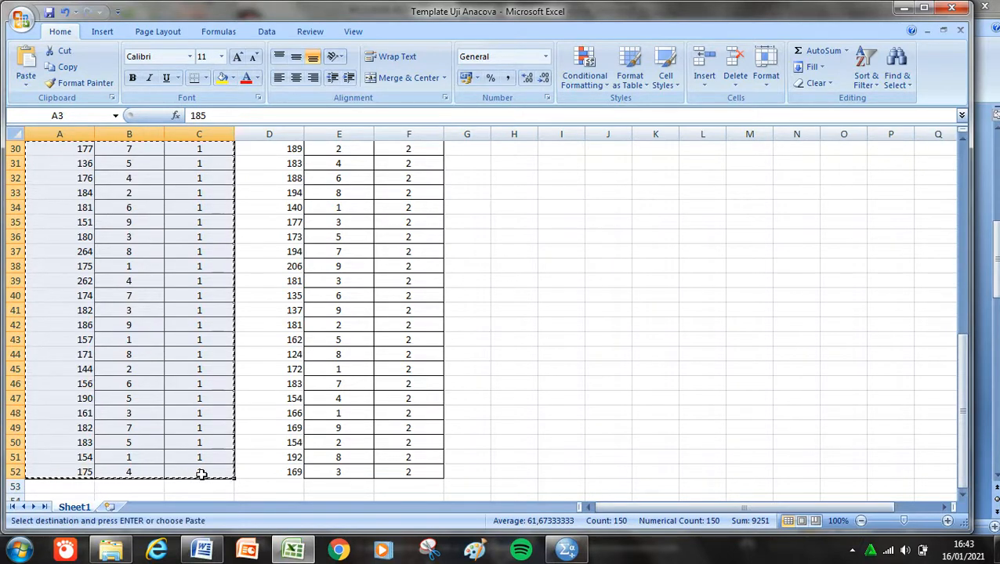
Step: Switch to the SPSS Data Editor and paste the copied group-study data starting at row 1 of the first column
{"action": "mouse_move", "coordinate": [562, 555]}
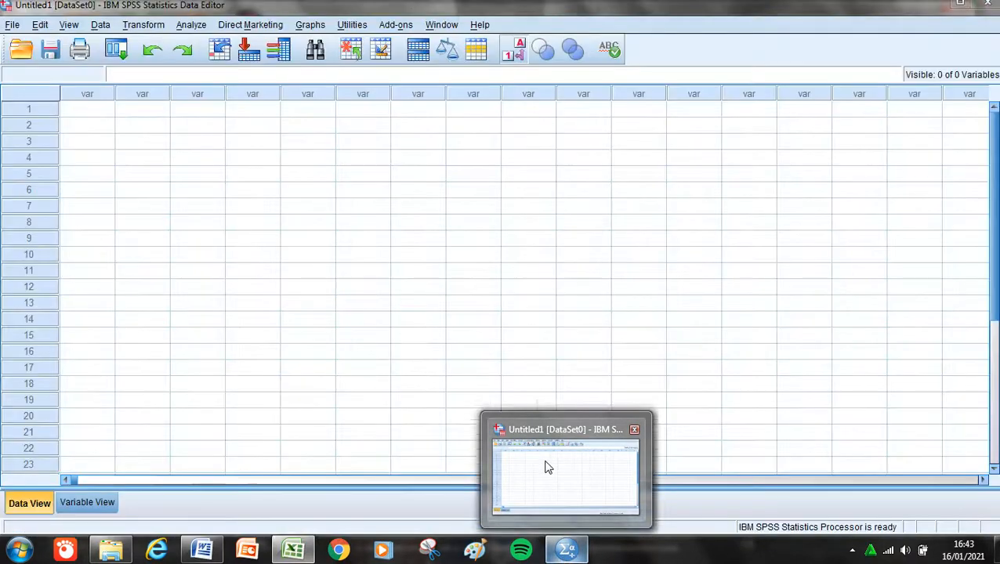
{"action": "left_click", "coordinate": [545, 464]}
{"action": "left_click", "coordinate": [100, 114]}
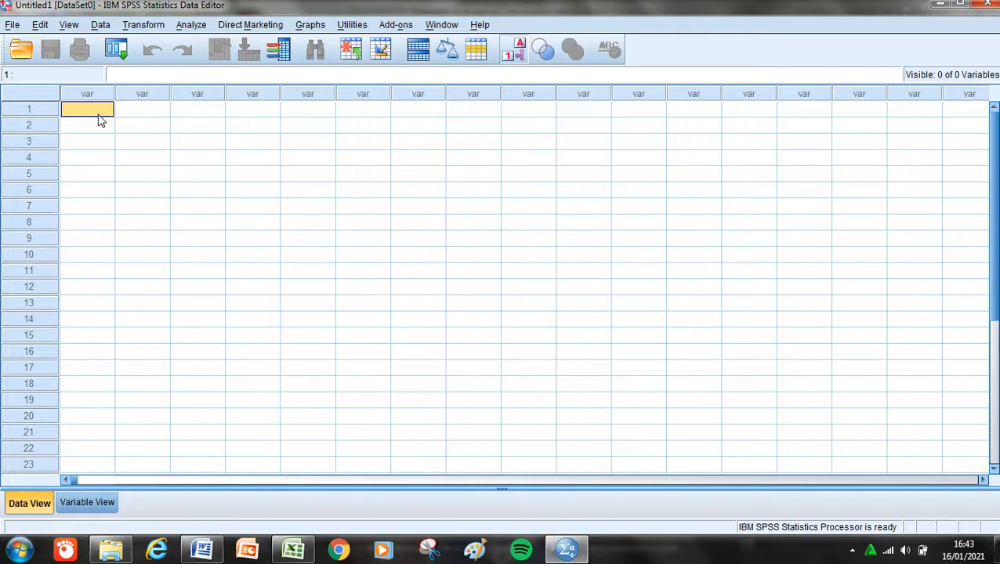
{"action": "key", "text": "ctrl+v"}
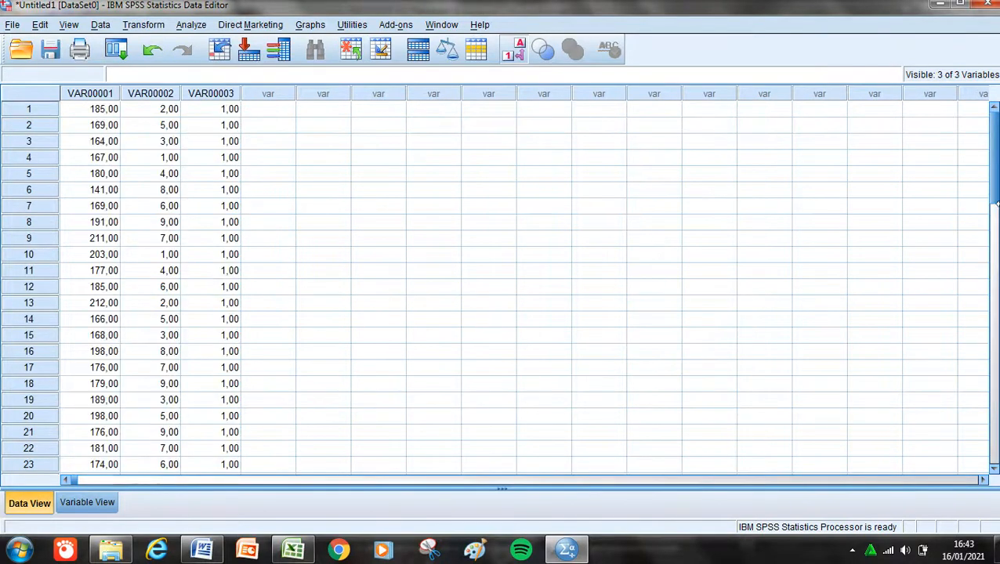
{"action": "left_click_drag", "start_coordinate": [994, 179], "coordinate": [993, 334]}
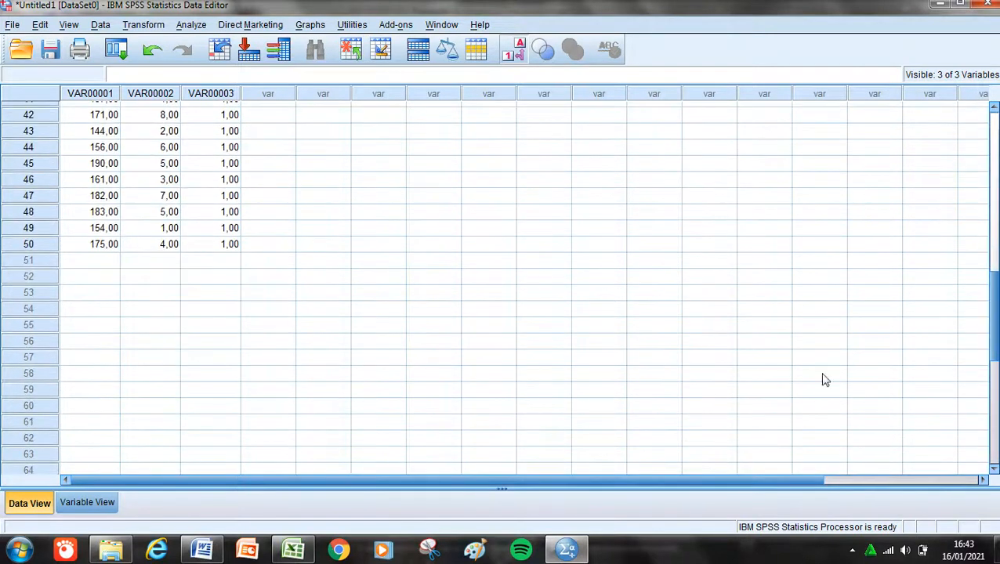
Step: Return to the Excel workbook and copy the Belajar mandiri data in D3:F52
{"action": "mouse_move", "coordinate": [294, 549]}
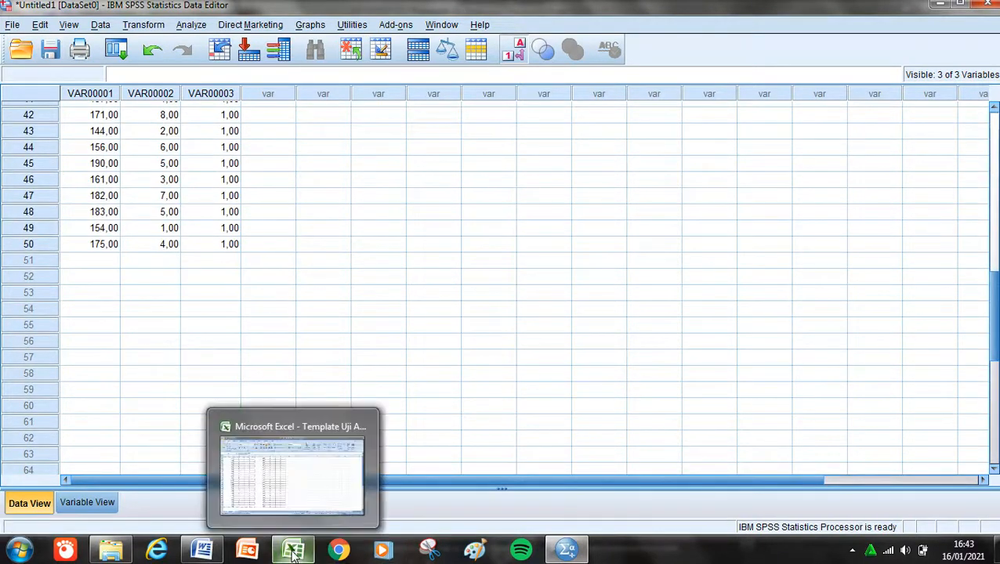
{"action": "left_click", "coordinate": [294, 494]}
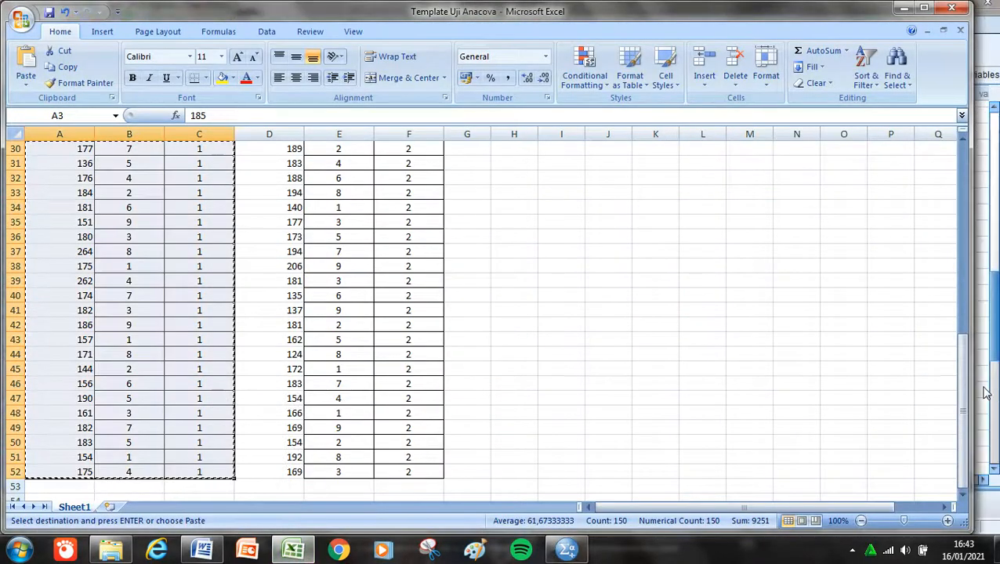
{"action": "left_click_drag", "start_coordinate": [966, 384], "coordinate": [966, 181]}
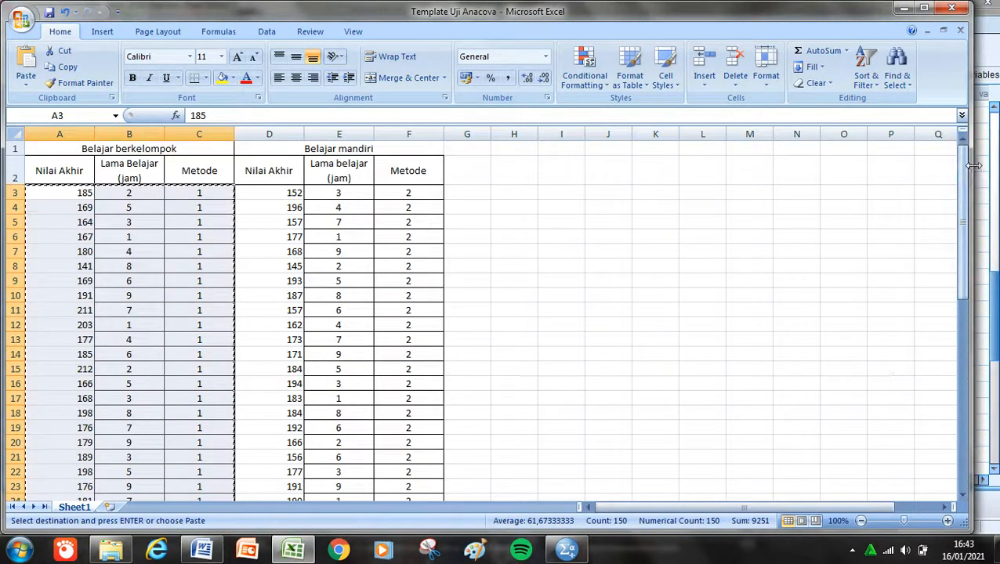
{"action": "left_click_drag", "start_coordinate": [287, 196], "coordinate": [408, 475]}
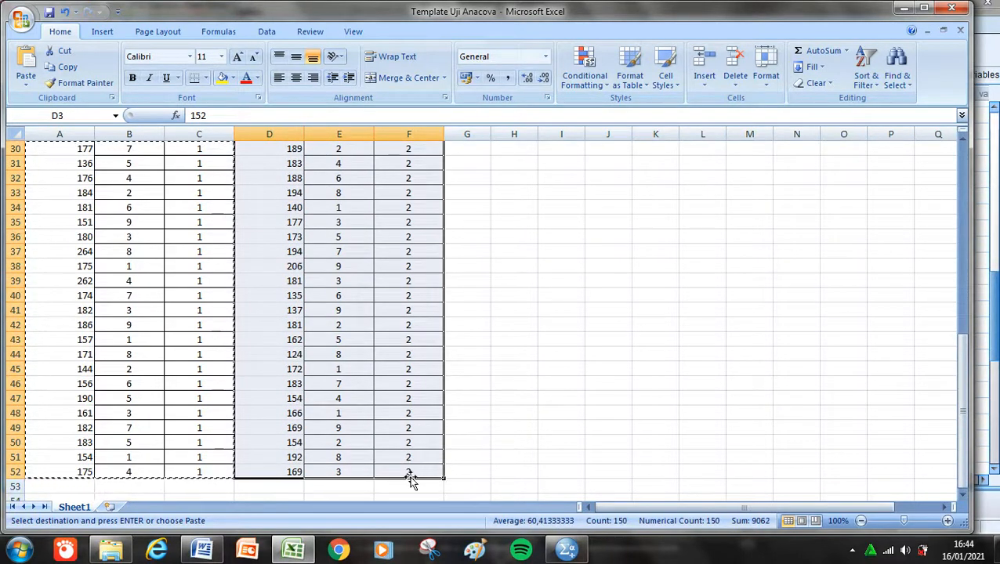
{"action": "key", "text": "ctrl+c"}
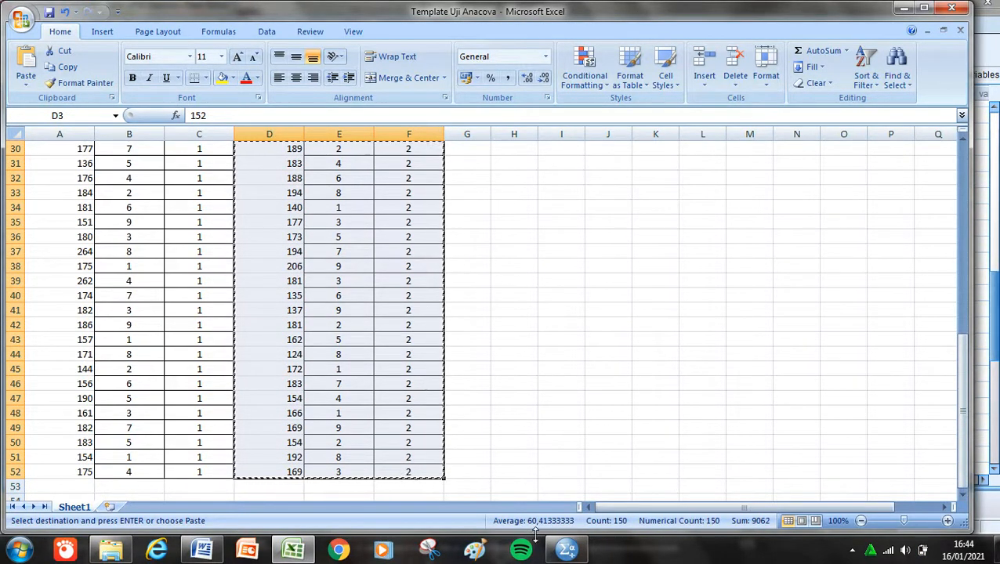
Step: Switch back to SPSS and paste the independent-study data below the existing cases, starting at row 51 of the first column
{"action": "mouse_move", "coordinate": [554, 559]}
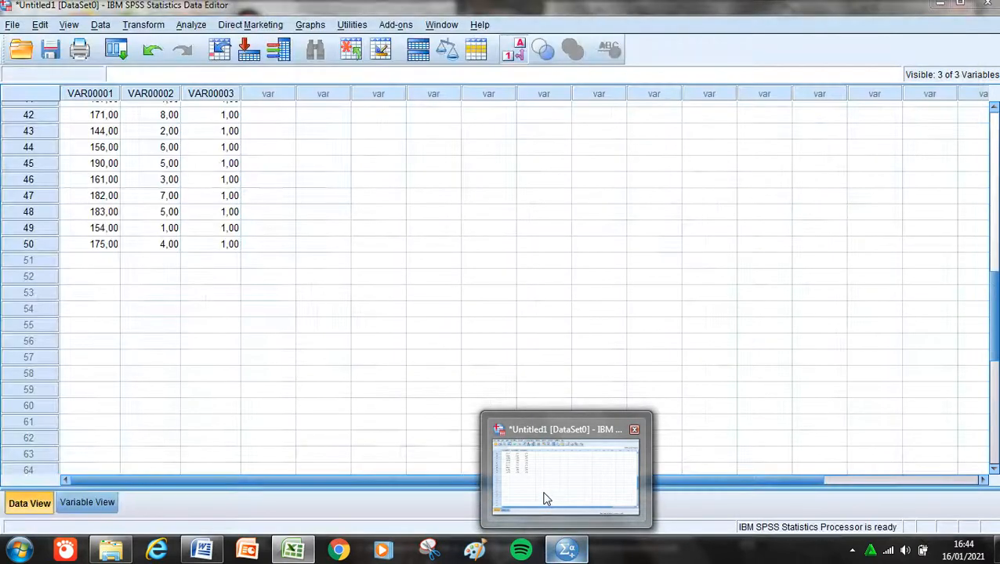
{"action": "left_click", "coordinate": [547, 498]}
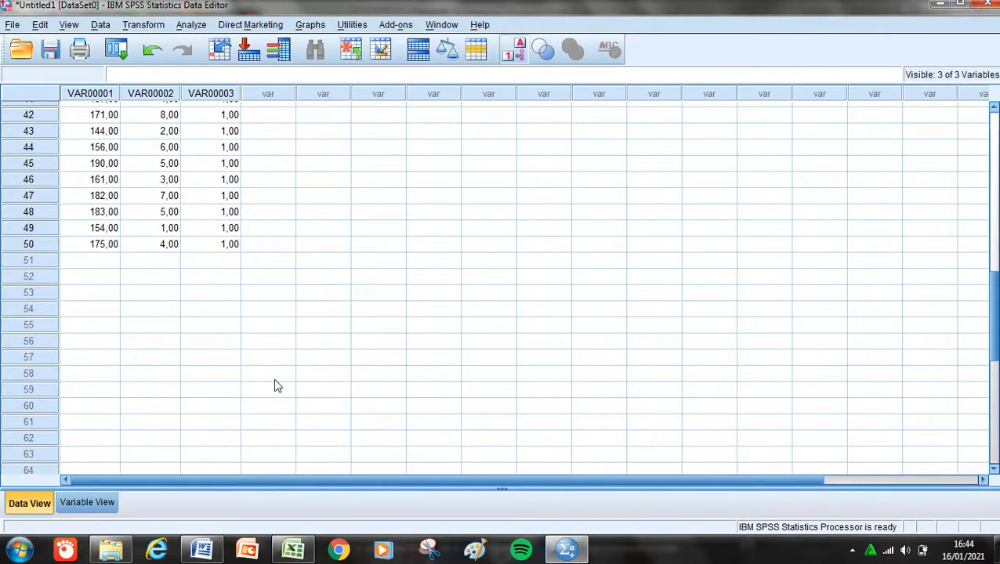
{"action": "left_click", "coordinate": [110, 267]}
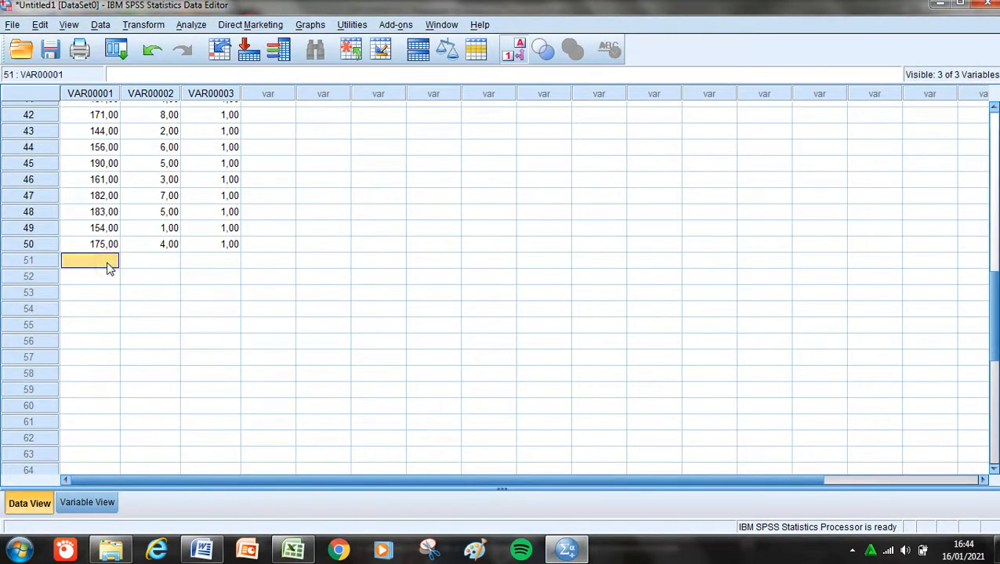
{"action": "key", "text": "ctrl+v"}
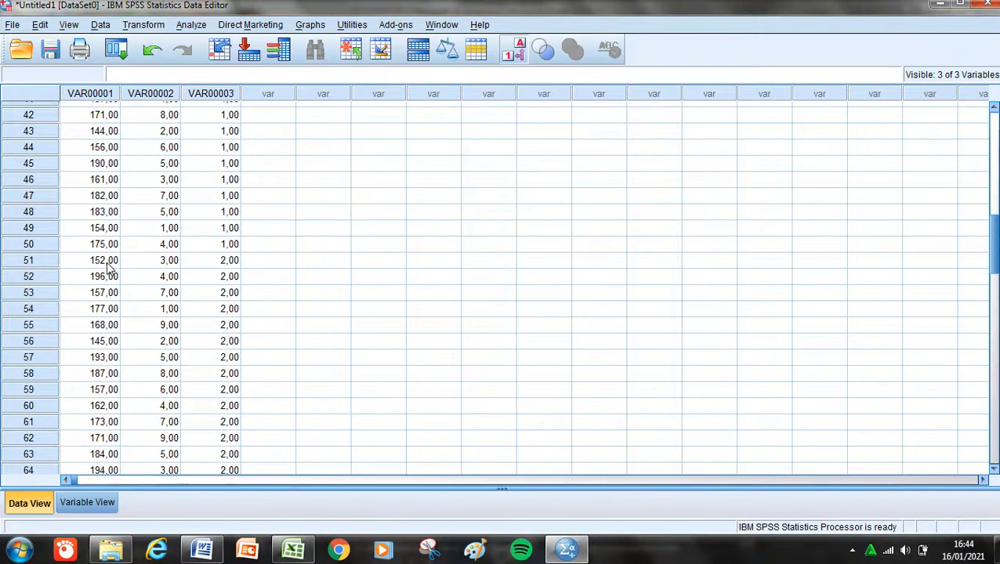
{"action": "left_click_drag", "start_coordinate": [995, 241], "coordinate": [991, 361]}
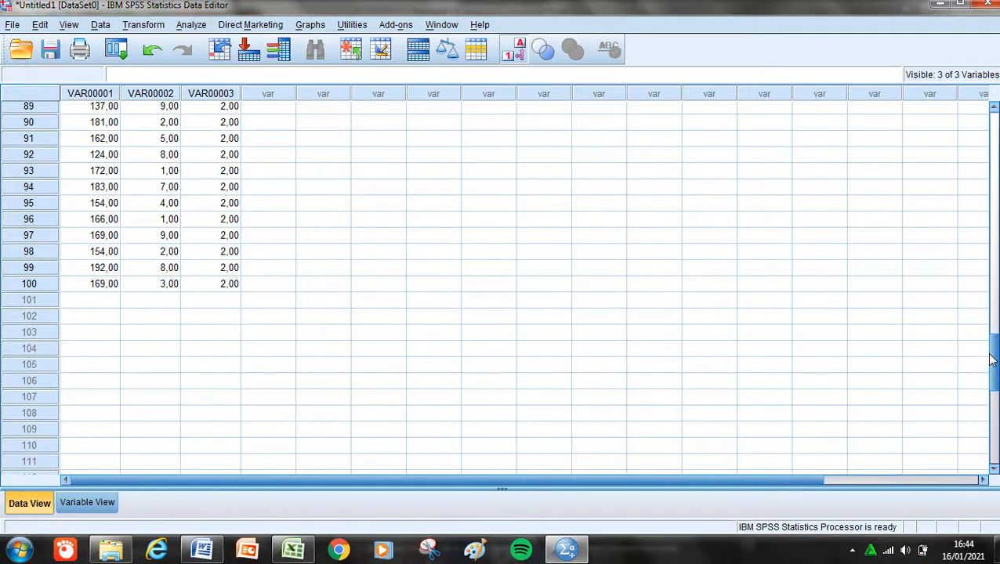
Step: Show the variable definitions and rename the first variable as nilai_akhir
{"action": "left_click", "coordinate": [87, 503]}
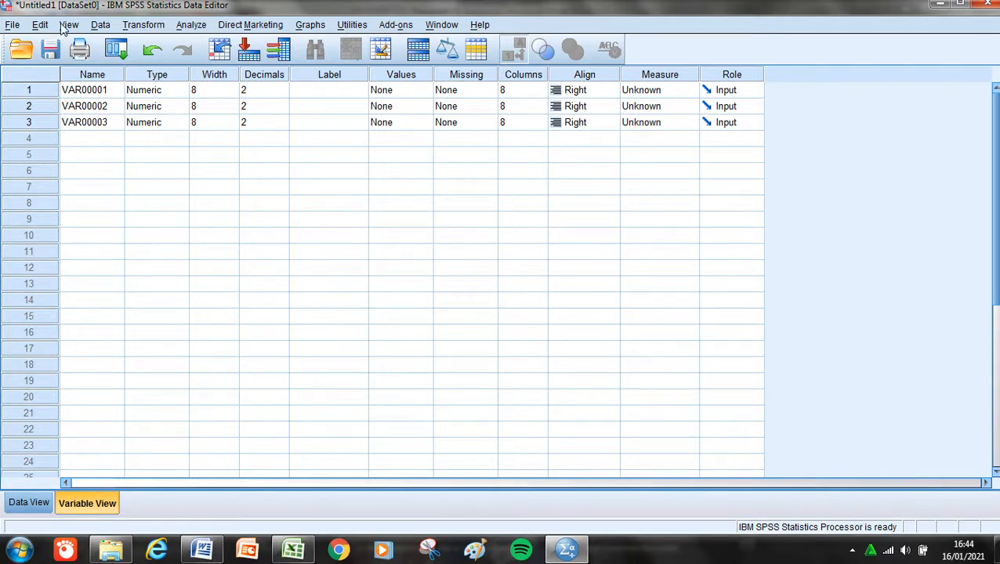
{"action": "left_click", "coordinate": [72, 92]}
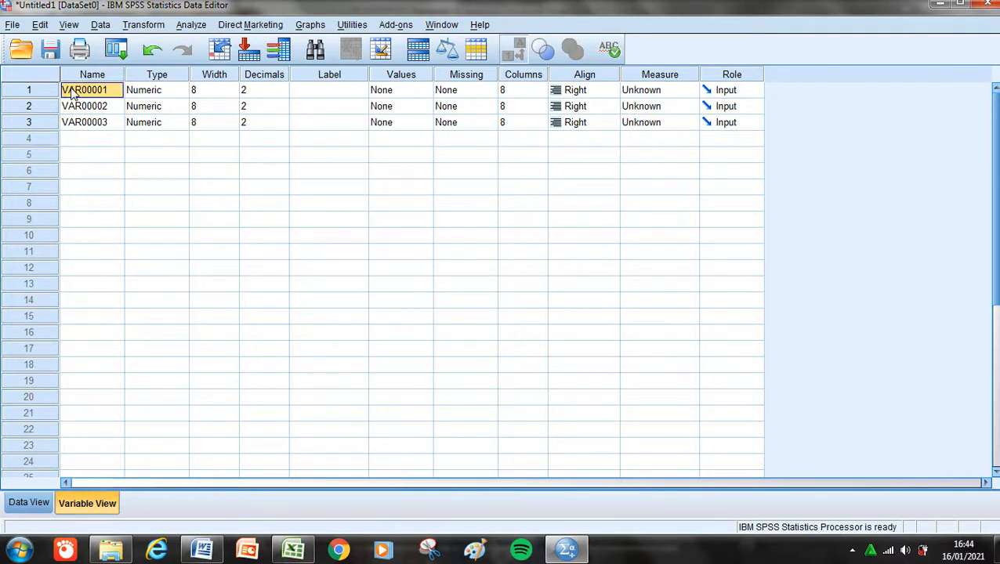
{"action": "type", "text": "n"}
{"action": "type", "text": "is"}
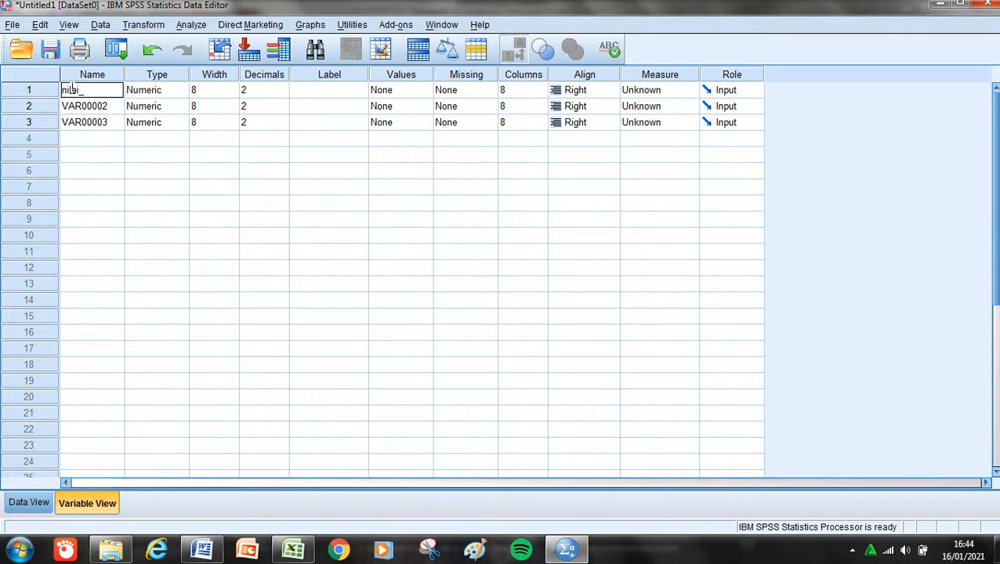
{"action": "type", "text": "i_akhir"}
Step: Rename the second variable as lama_belajar and the third variable as metode
{"action": "left_click", "coordinate": [96, 110]}
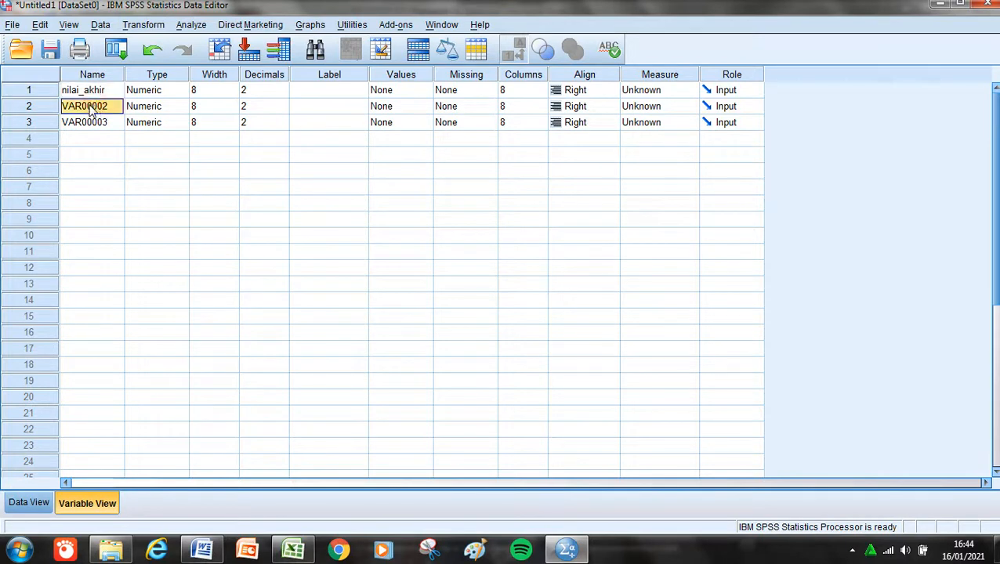
{"action": "key", "text": "BackSpace"}
{"action": "type", "text": "lama"}
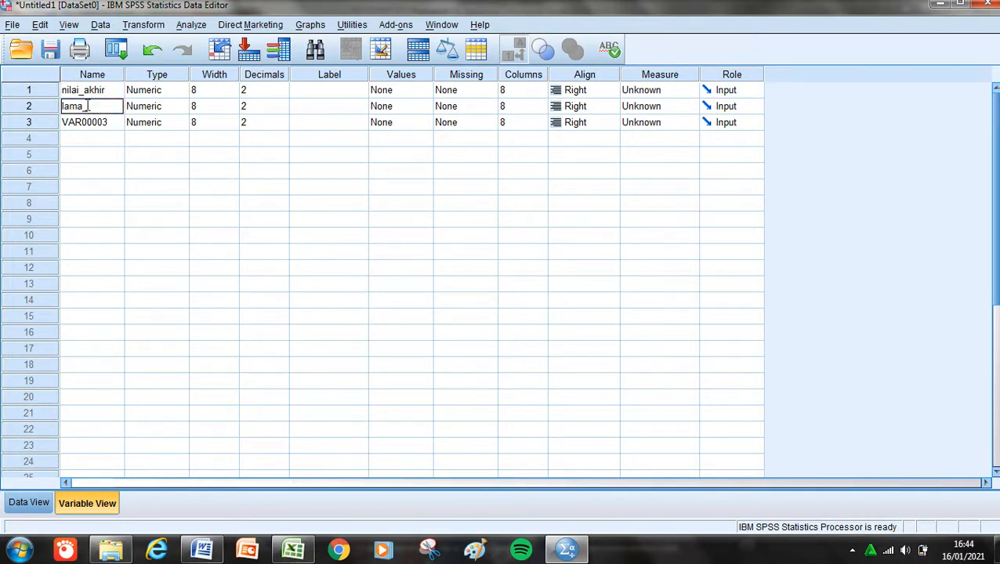
{"action": "type", "text": "_belajar"}
{"action": "left_click", "coordinate": [92, 127]}
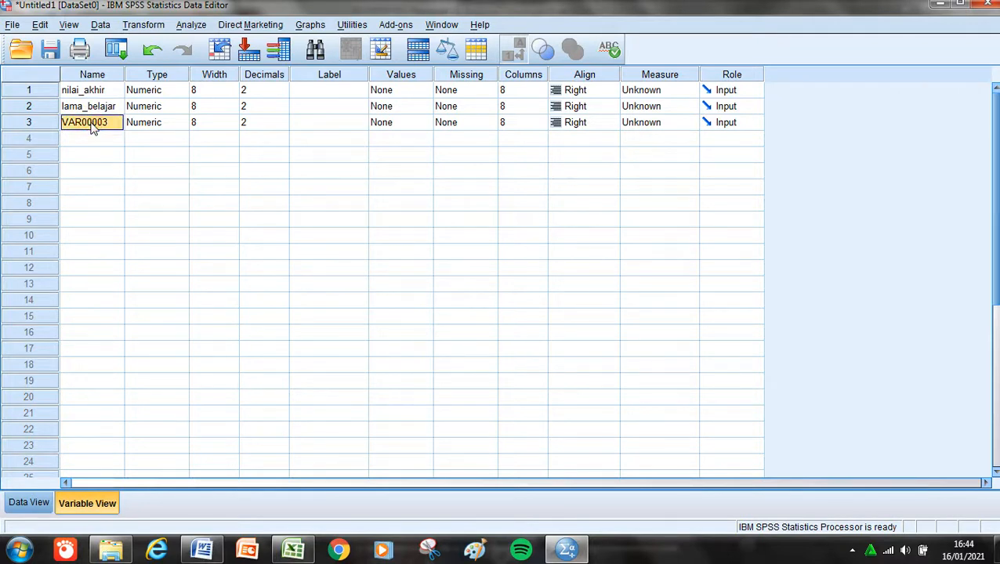
{"action": "type", "text": "etode"}
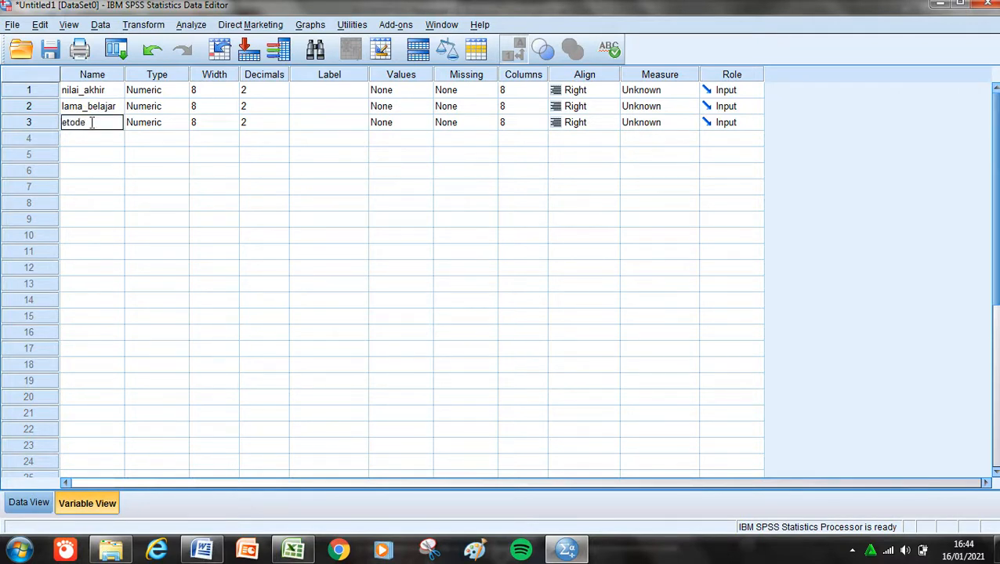
{"action": "left_click", "coordinate": [64, 121]}
{"action": "type", "text": "m"}
Step: Open the value labels of the metode variable and add the label "berkelompok" for value 1
{"action": "left_click", "coordinate": [284, 126]}
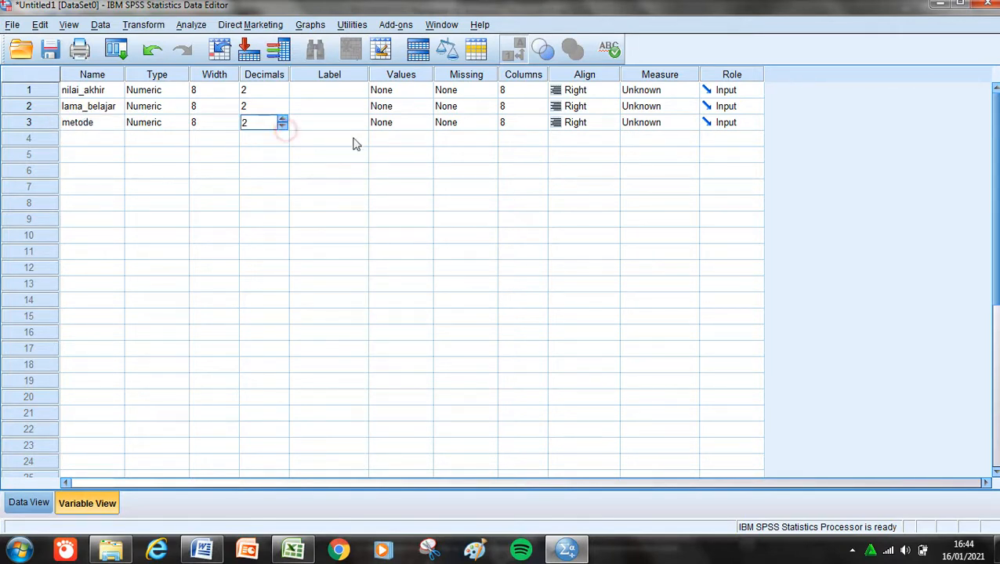
{"action": "left_click", "coordinate": [406, 126]}
{"action": "left_click", "coordinate": [424, 128]}
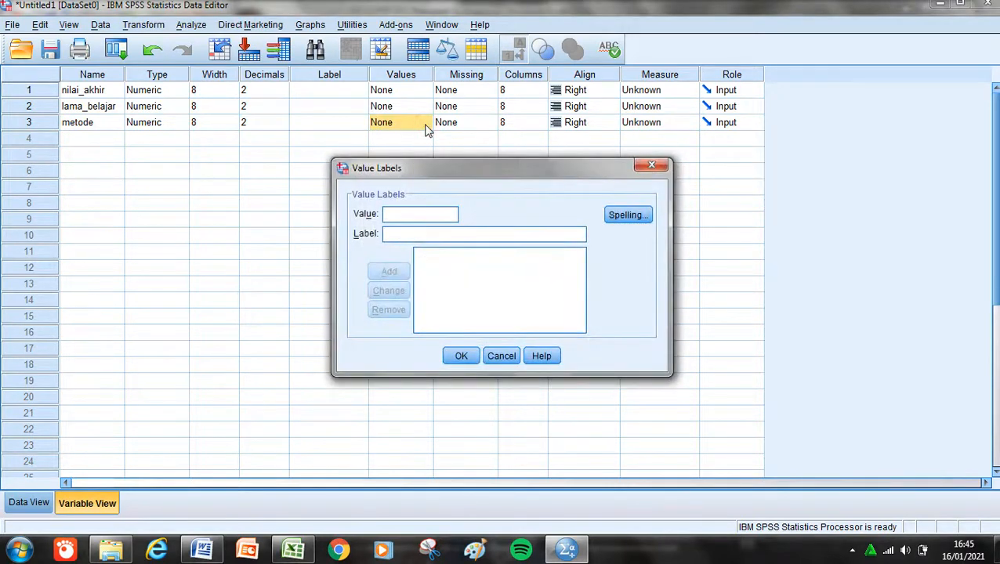
{"action": "left_click", "coordinate": [402, 238]}
{"action": "type", "text": "b"}
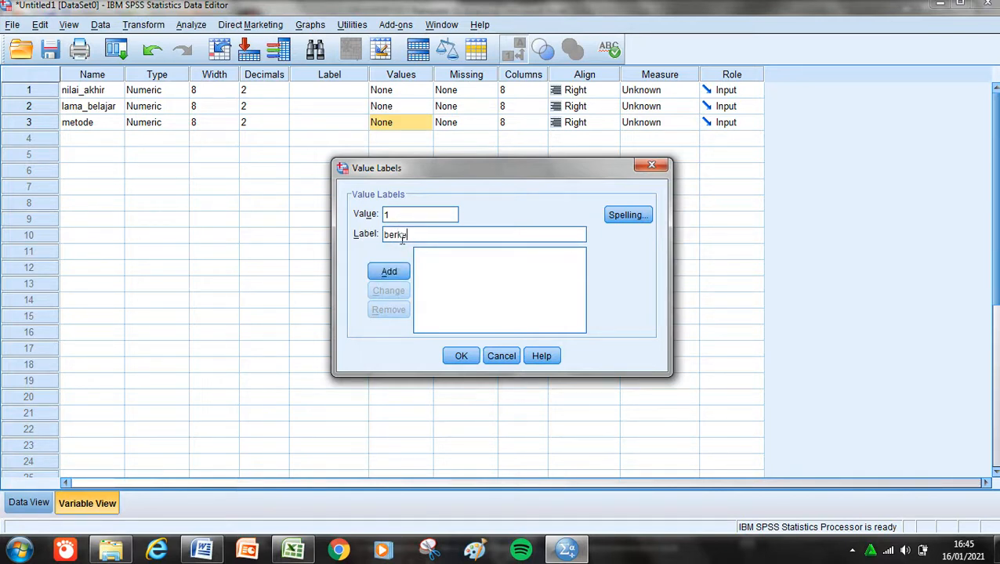
{"action": "type", "text": "erkelompok"}
{"action": "left_click", "coordinate": [390, 271]}
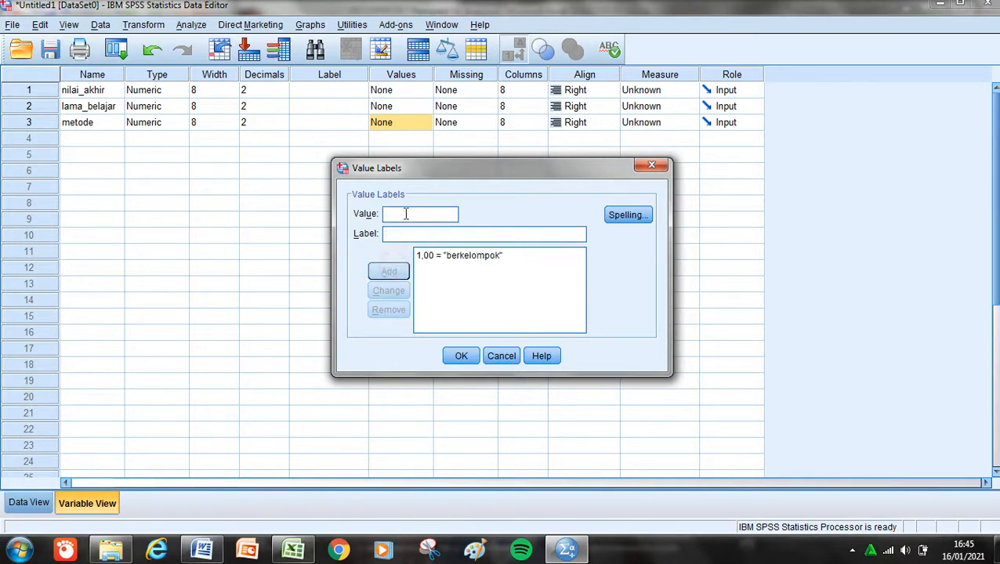
Step: Add the label "mandiri" for value 2 of the metode variable
{"action": "type", "text": "2"}
{"action": "left_click", "coordinate": [406, 233]}
{"action": "type", "text": "mand"}
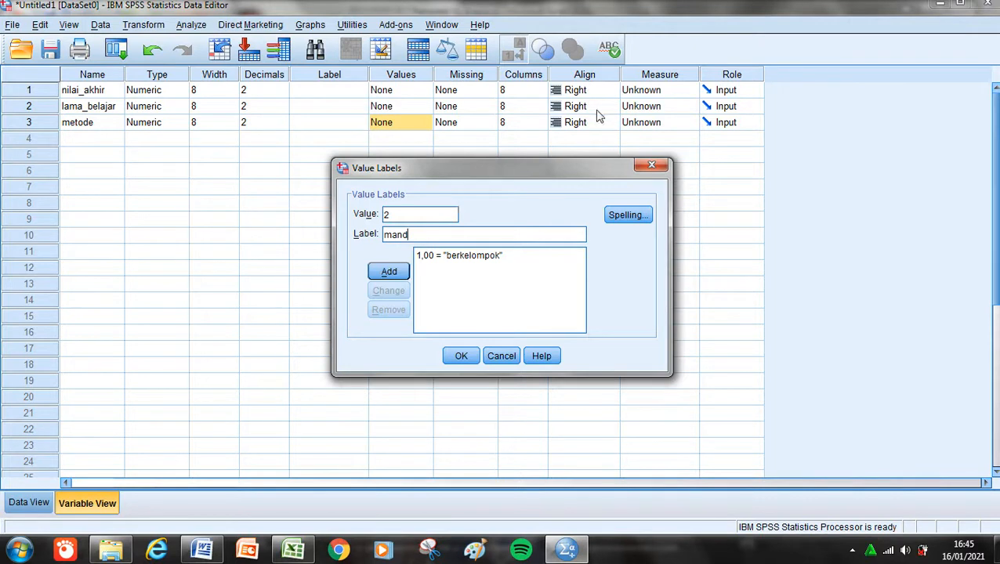
{"action": "type", "text": "iri"}
{"action": "left_click", "coordinate": [387, 276]}
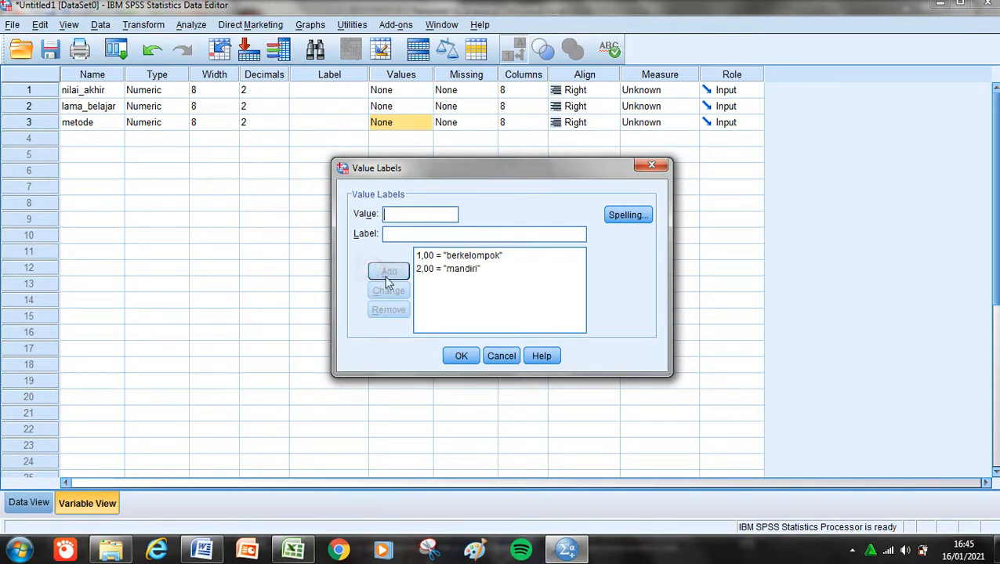
Step: Apply the metode value labels and show the data rows where the berkelompok group changes to mandiri
{"action": "left_click", "coordinate": [458, 357]}
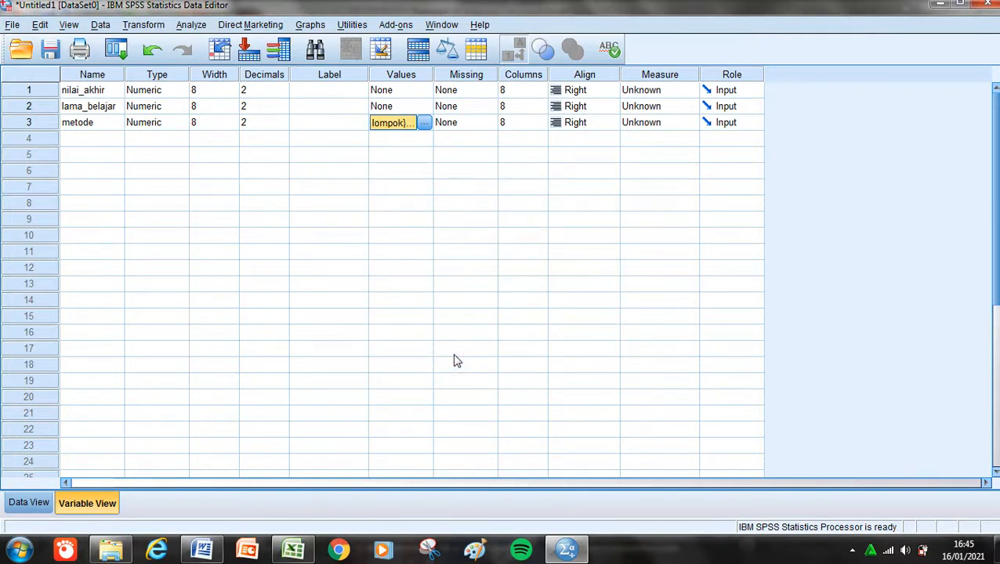
{"action": "left_click", "coordinate": [29, 504]}
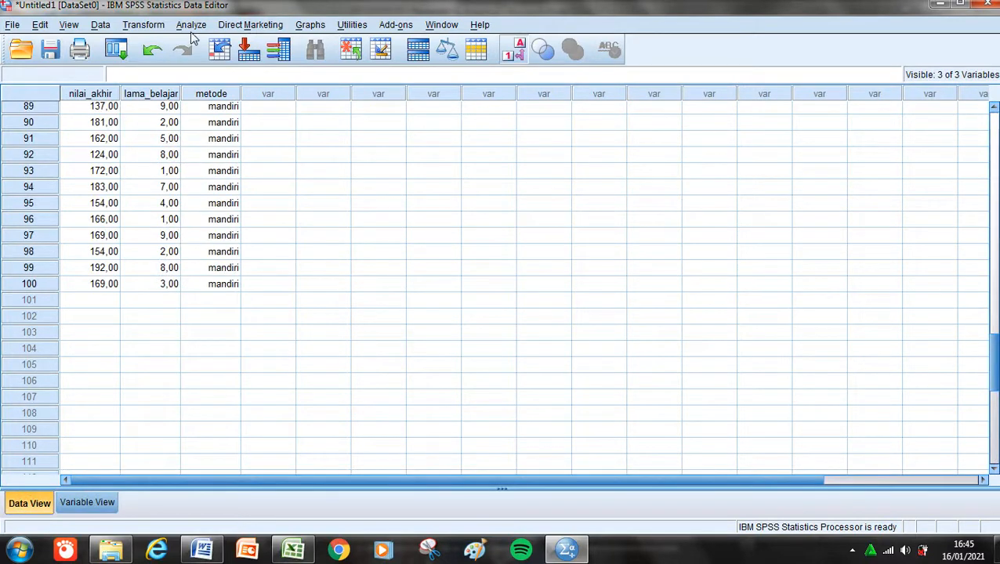
{"action": "left_click_drag", "start_coordinate": [994, 350], "coordinate": [993, 222]}
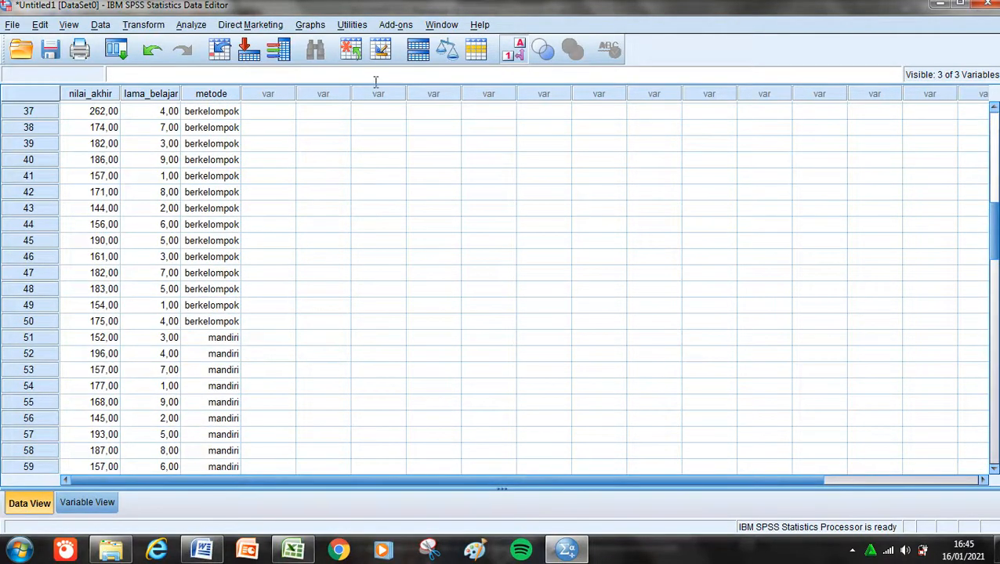
Step: Start a univariate General Linear Model analysis with nilai_akhir as the dependent variable
{"action": "left_click", "coordinate": [191, 26]}
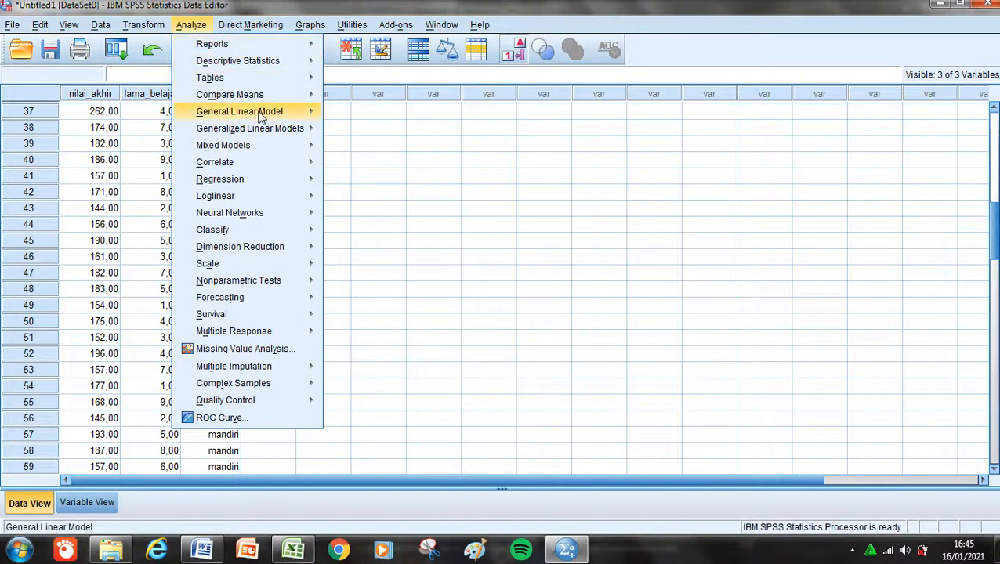
{"action": "mouse_move", "coordinate": [265, 113]}
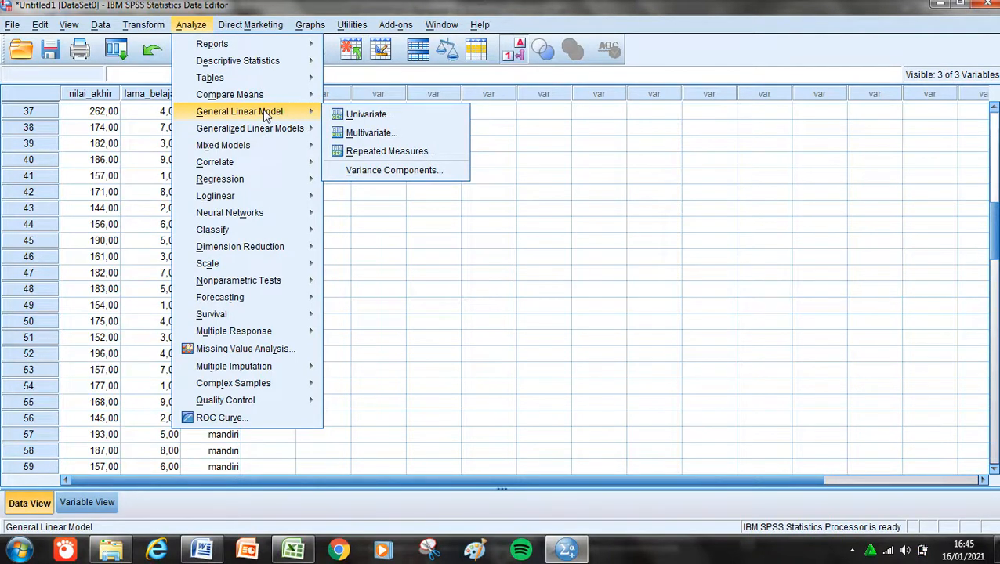
{"action": "left_click", "coordinate": [349, 115]}
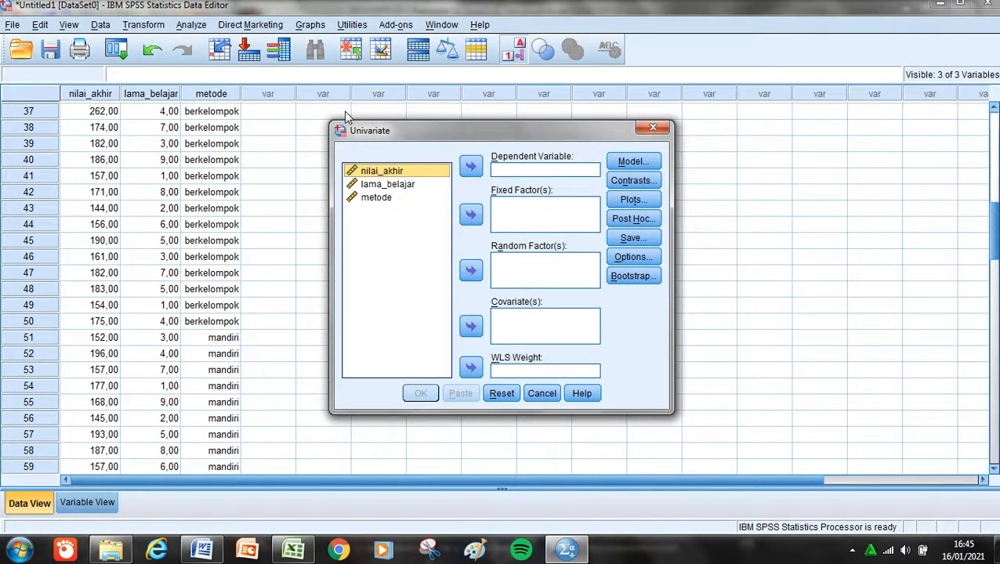
{"action": "left_click", "coordinate": [470, 168]}
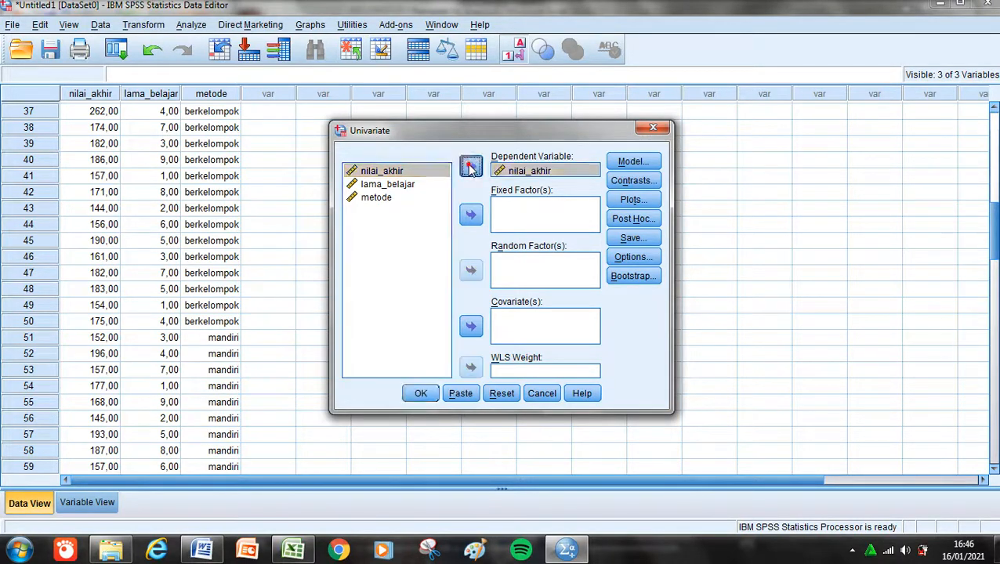
Step: Assign metode as the fixed factor and lama_belajar as the covariate of the univariate analysis
{"action": "left_click", "coordinate": [378, 185]}
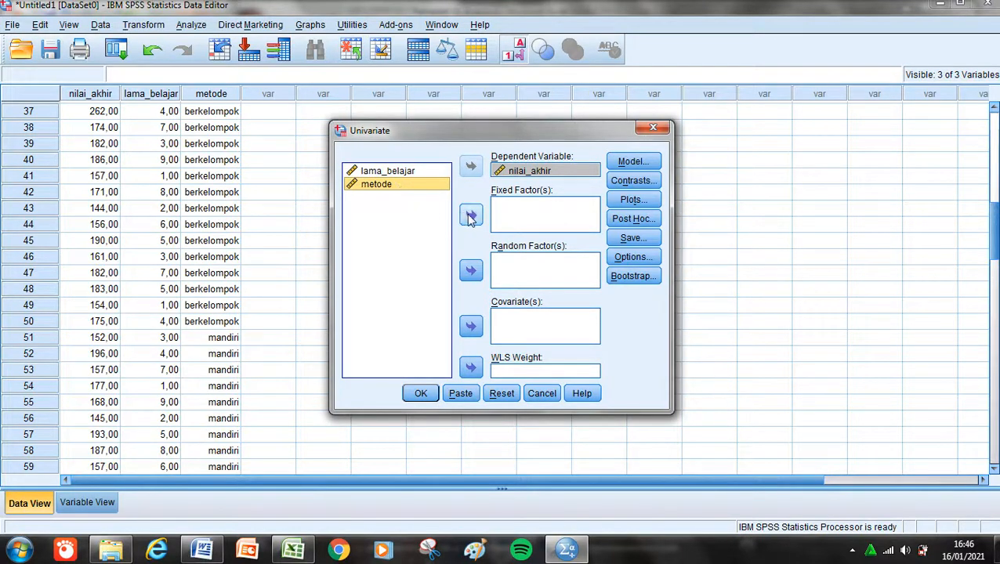
{"action": "left_click", "coordinate": [471, 217]}
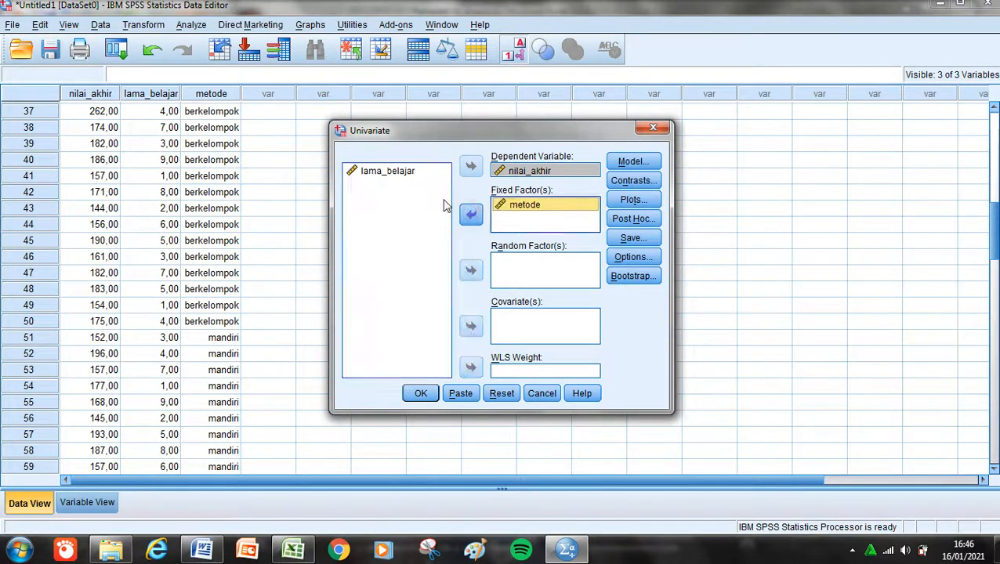
{"action": "left_click", "coordinate": [397, 174]}
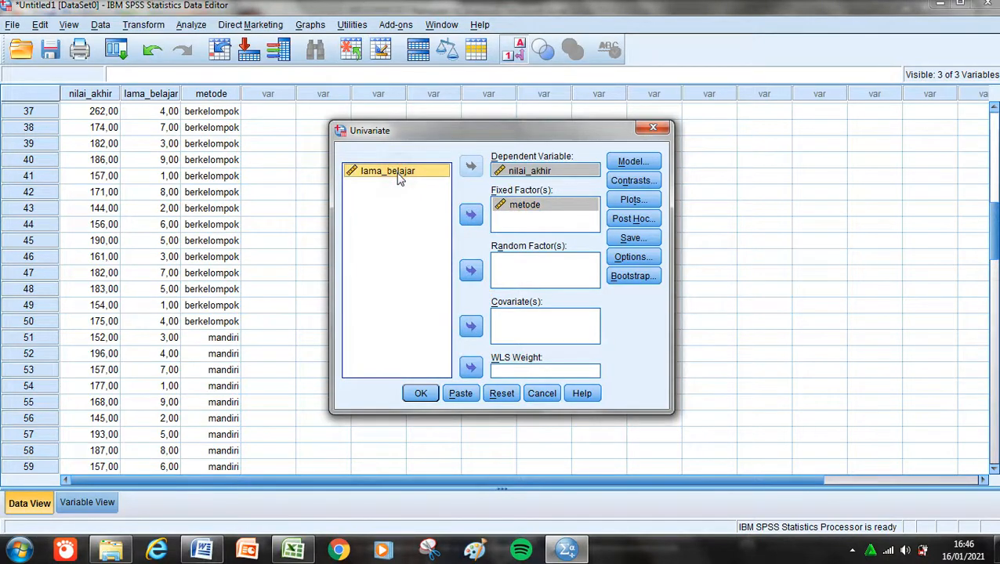
{"action": "left_click", "coordinate": [471, 329]}
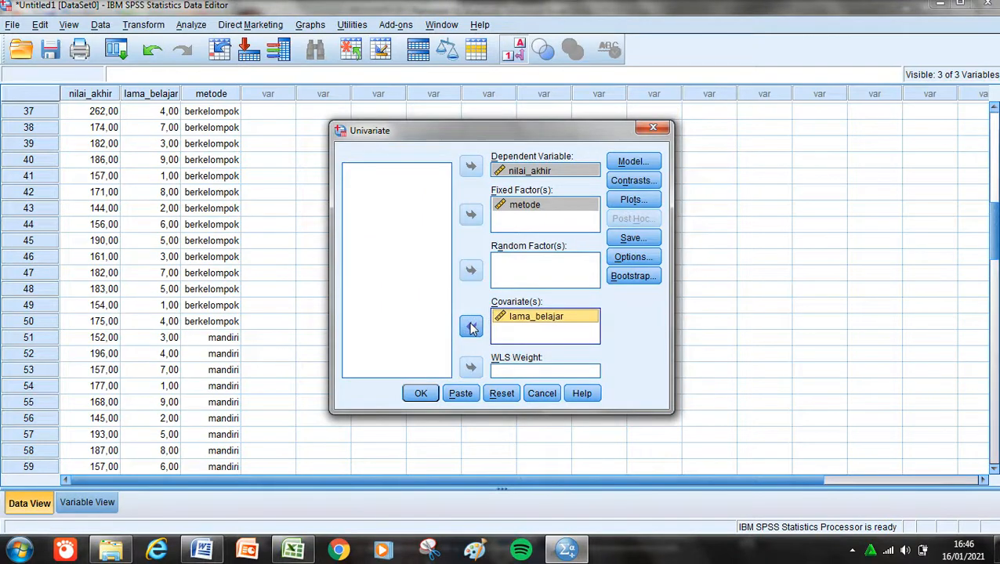
Step: In the univariate options, display the estimated marginal means for metode and compare its main effects
{"action": "left_click", "coordinate": [625, 261]}
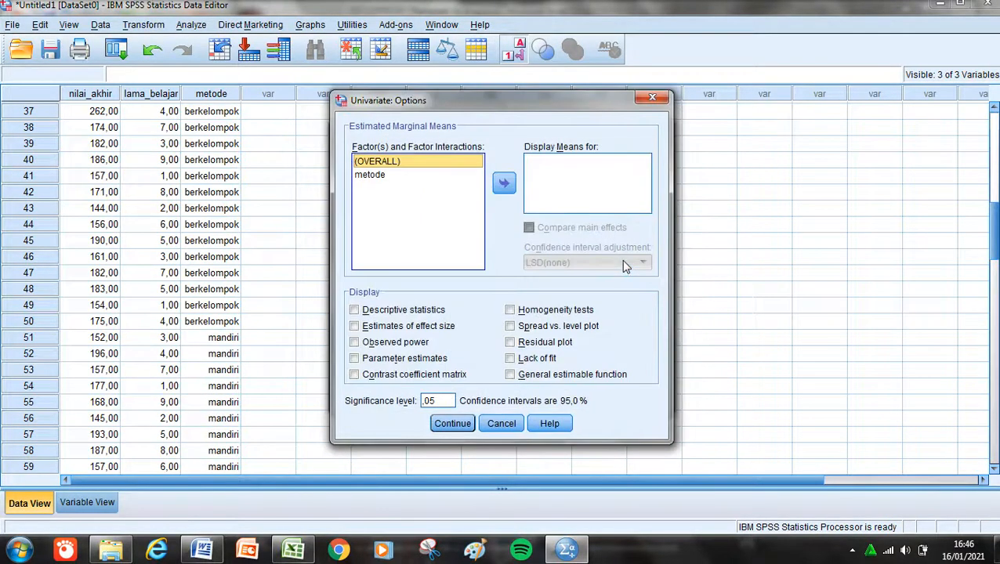
{"action": "left_click", "coordinate": [414, 177]}
{"action": "left_click", "coordinate": [413, 176]}
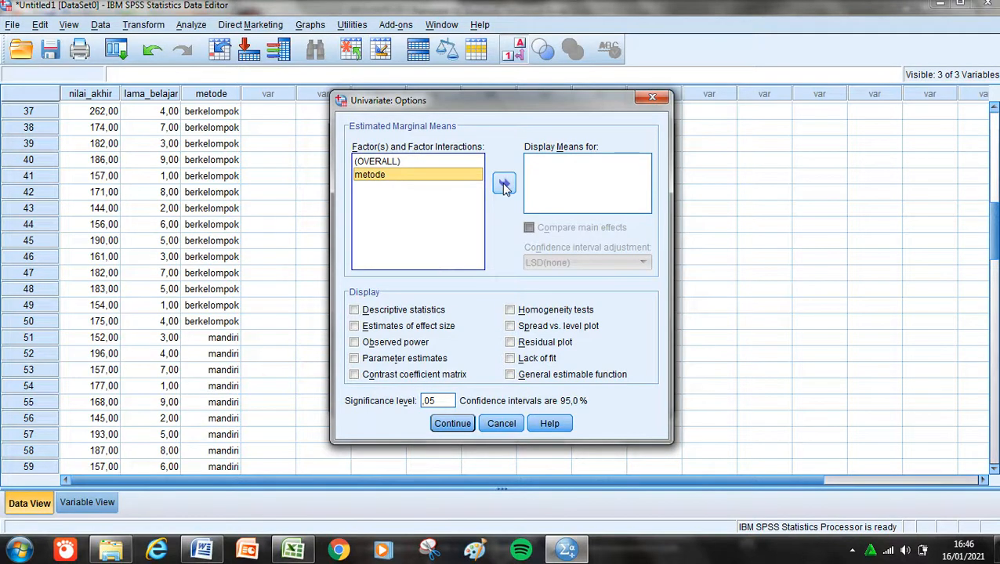
{"action": "left_click", "coordinate": [504, 187]}
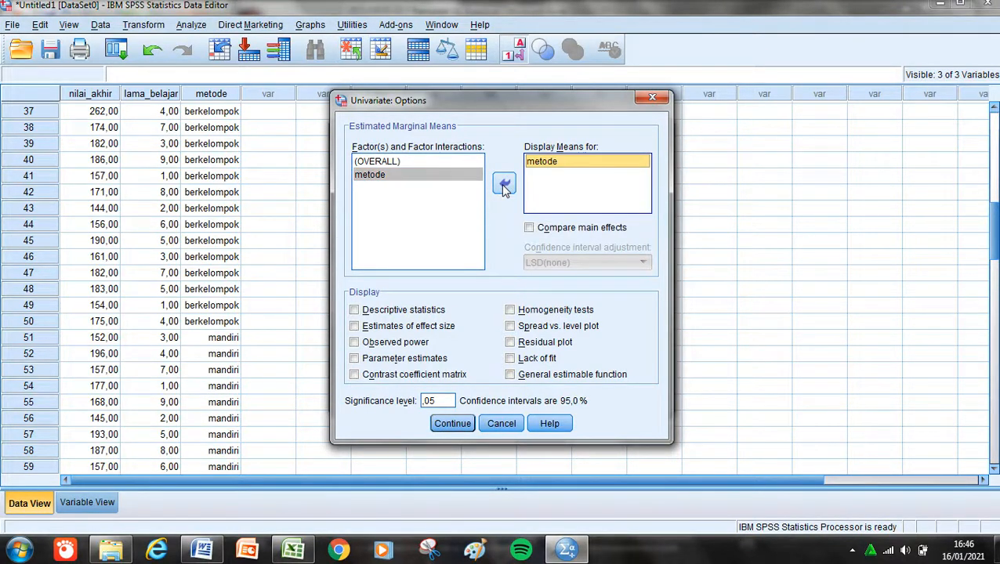
{"action": "left_click", "coordinate": [530, 229]}
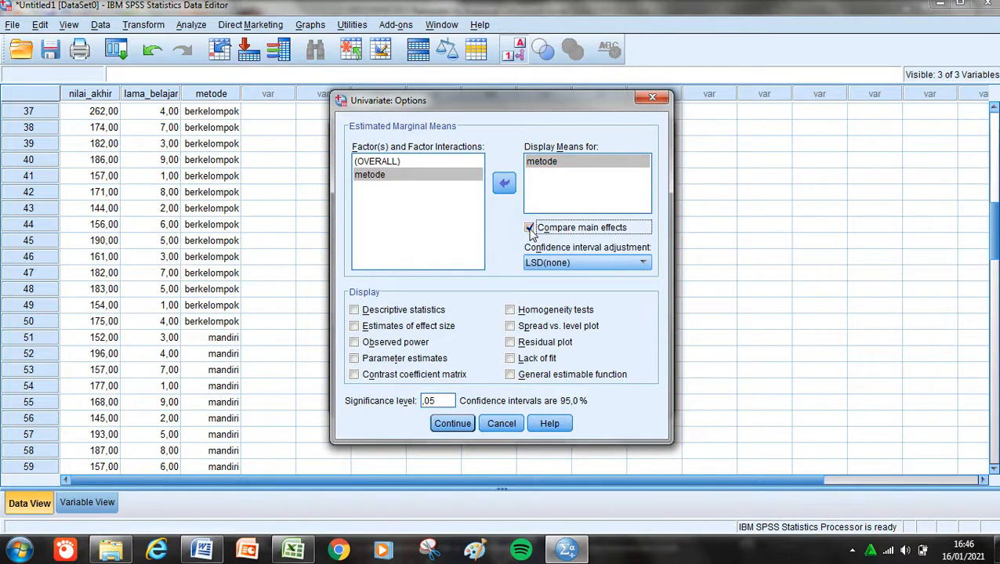
Step: Include descriptive statistics, parameter estimates and homogeneity tests in the output and accept the univariate options
{"action": "left_click", "coordinate": [354, 310]}
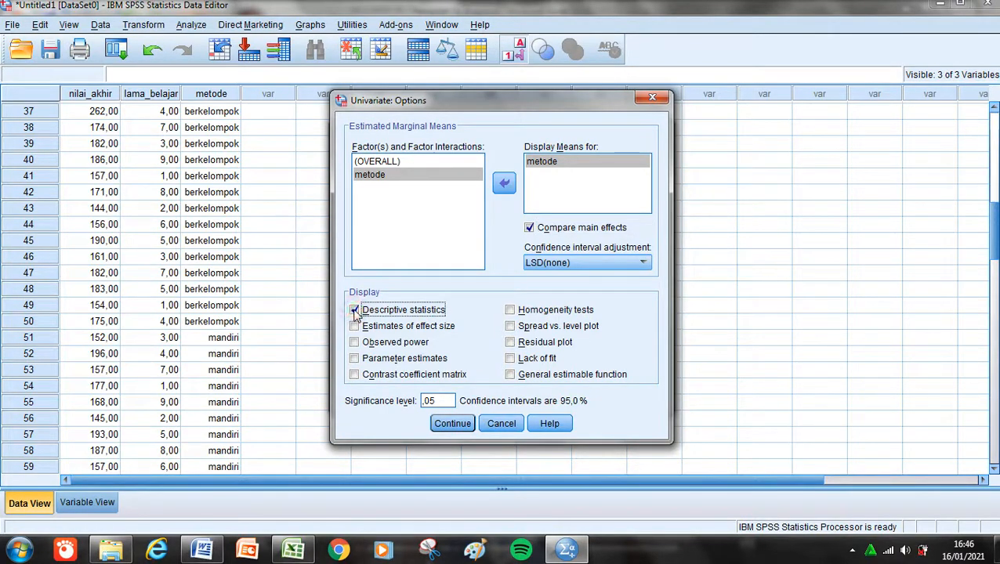
{"action": "left_click", "coordinate": [354, 359]}
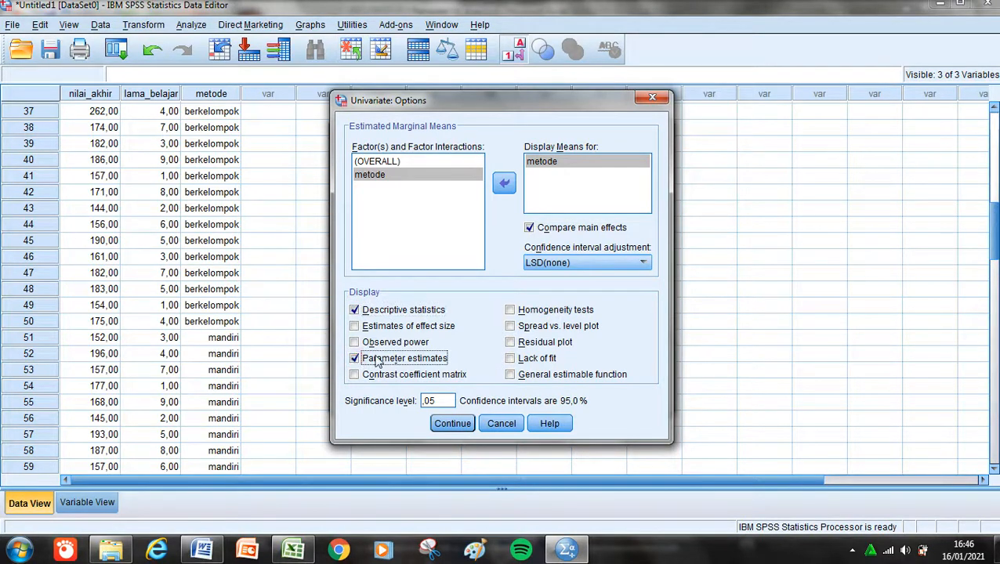
{"action": "left_click", "coordinate": [514, 312]}
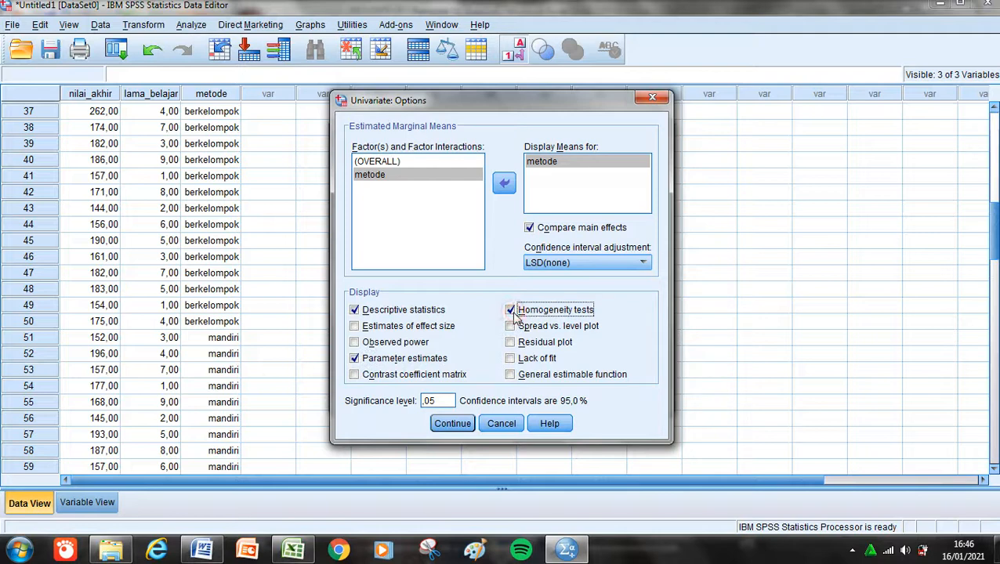
{"action": "left_click", "coordinate": [453, 424]}
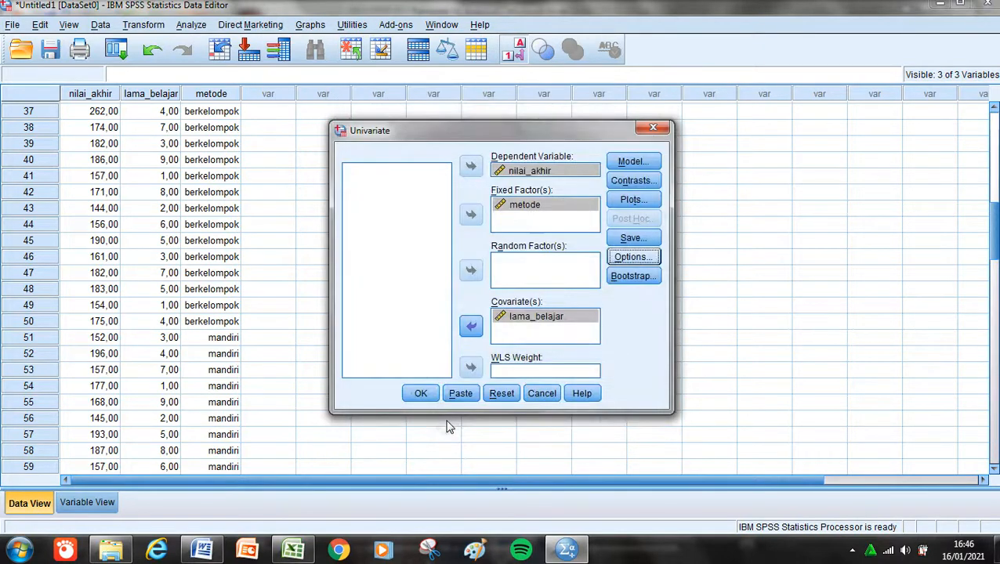
Step: Run the univariate analysis and show the Tests of Between-Subjects Effects table in the output
{"action": "left_click", "coordinate": [416, 395]}
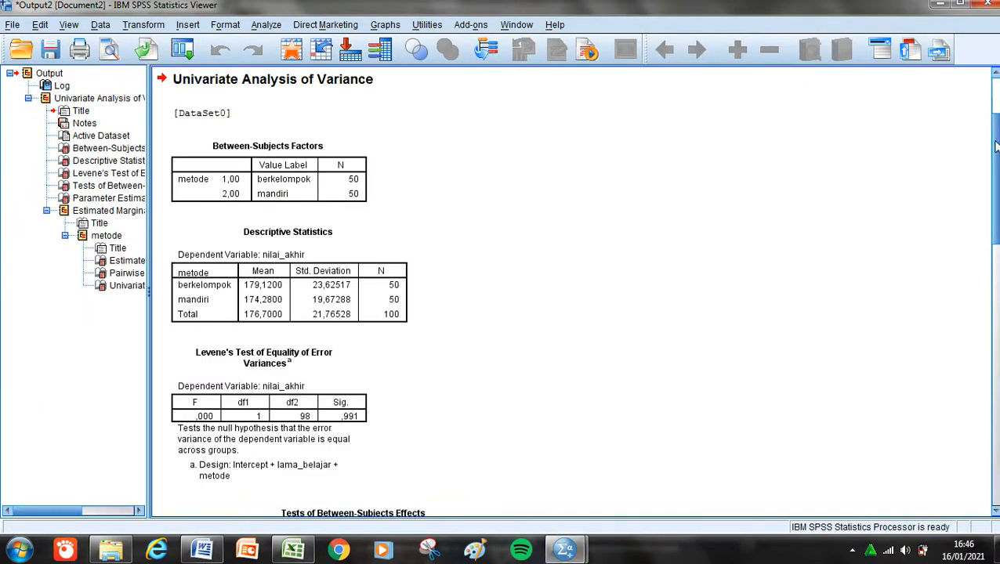
{"action": "left_click_drag", "start_coordinate": [995, 151], "coordinate": [995, 243]}
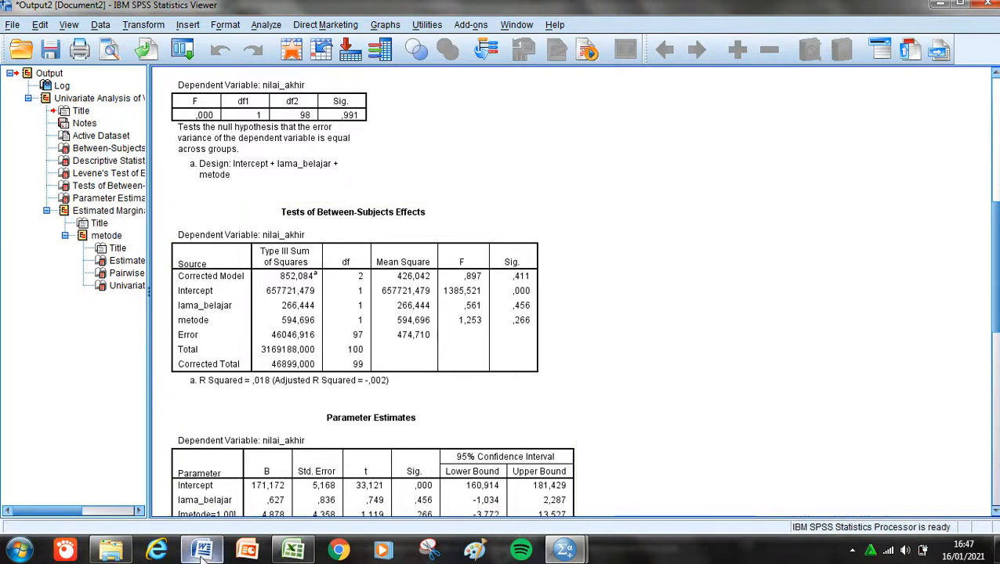
Step: Switch to the Word document and examine the between-subjects effects table and the Pengambilan Keputusan section
{"action": "mouse_move", "coordinate": [202, 549]}
{"action": "left_click", "coordinate": [196, 503]}
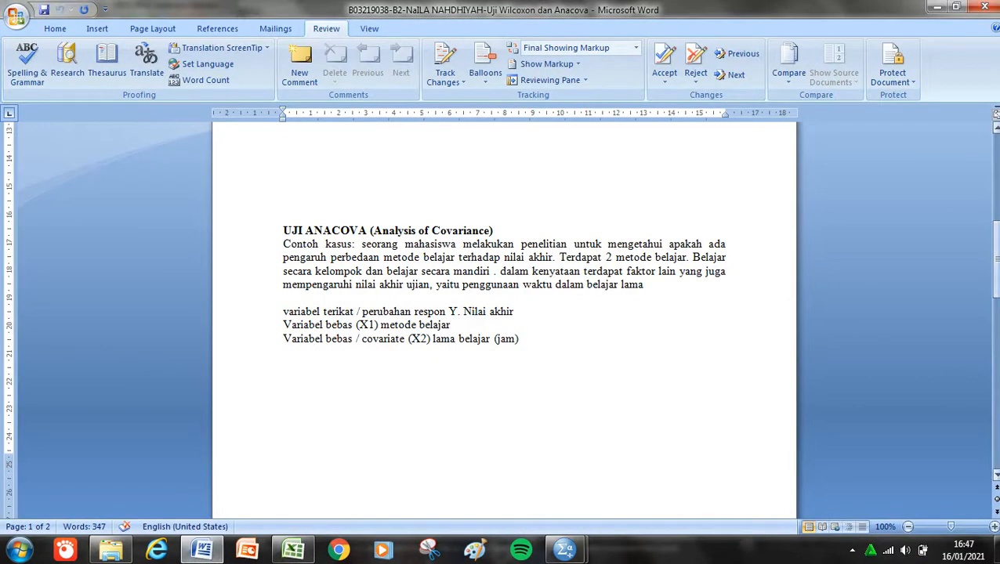
{"action": "left_click_drag", "start_coordinate": [995, 268], "coordinate": [997, 377]}
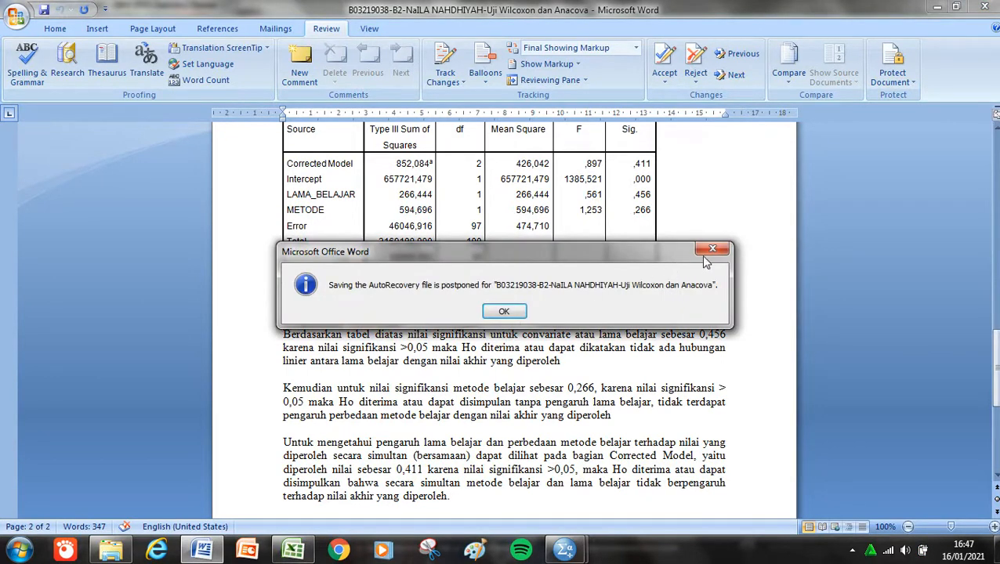
Step: Dismiss the AutoRecovery notice and the Windows color scheme prompt without choosing an option
{"action": "left_click", "coordinate": [713, 250]}
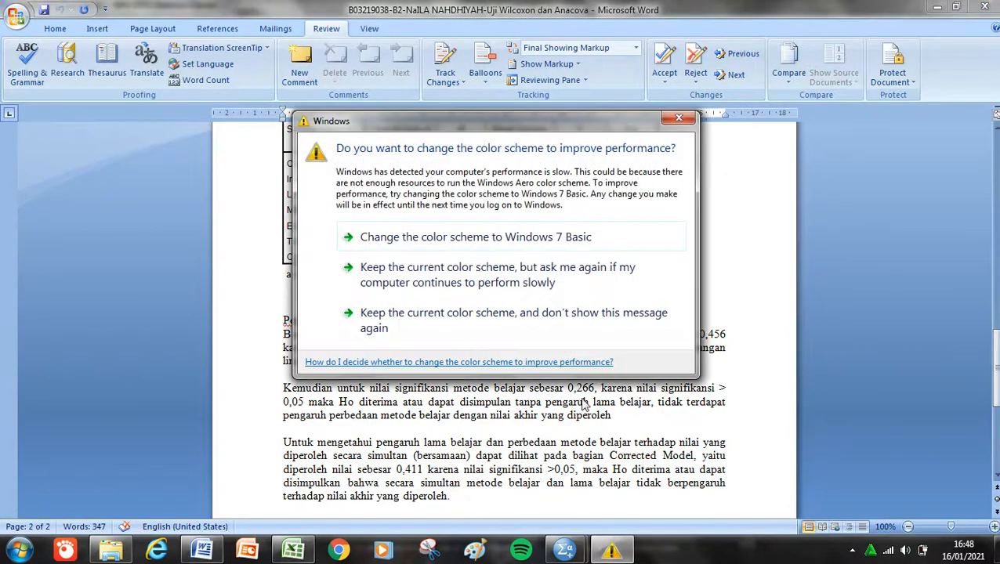
{"action": "left_click", "coordinate": [679, 119]}
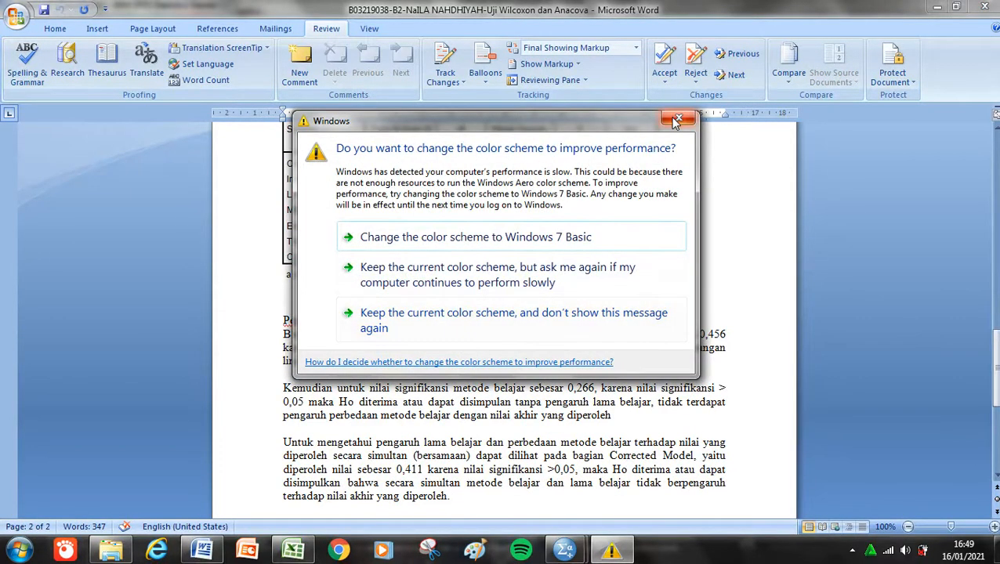
{"action": "left_click", "coordinate": [679, 120]}
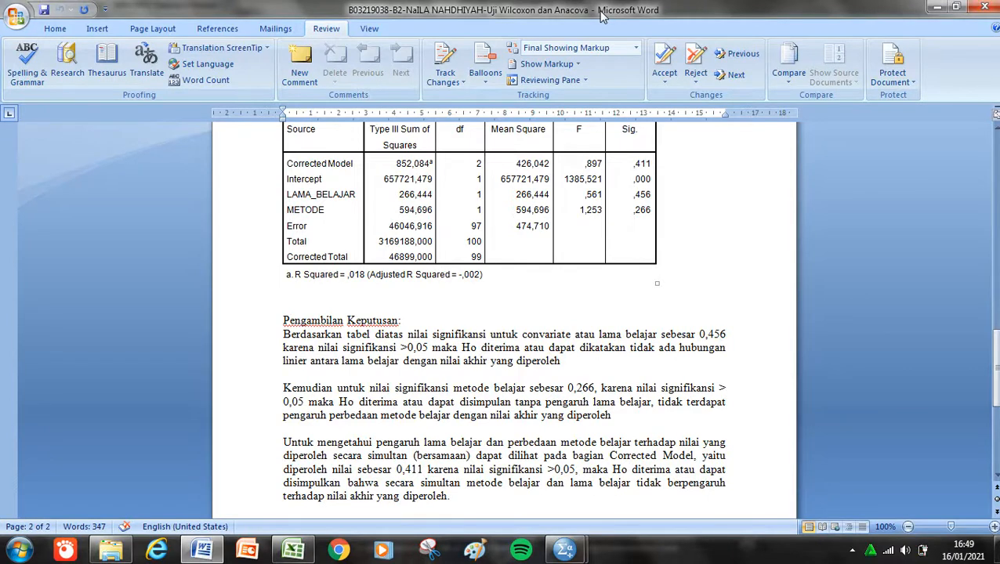
{"action": "mouse_move", "coordinate": [643, 7]}
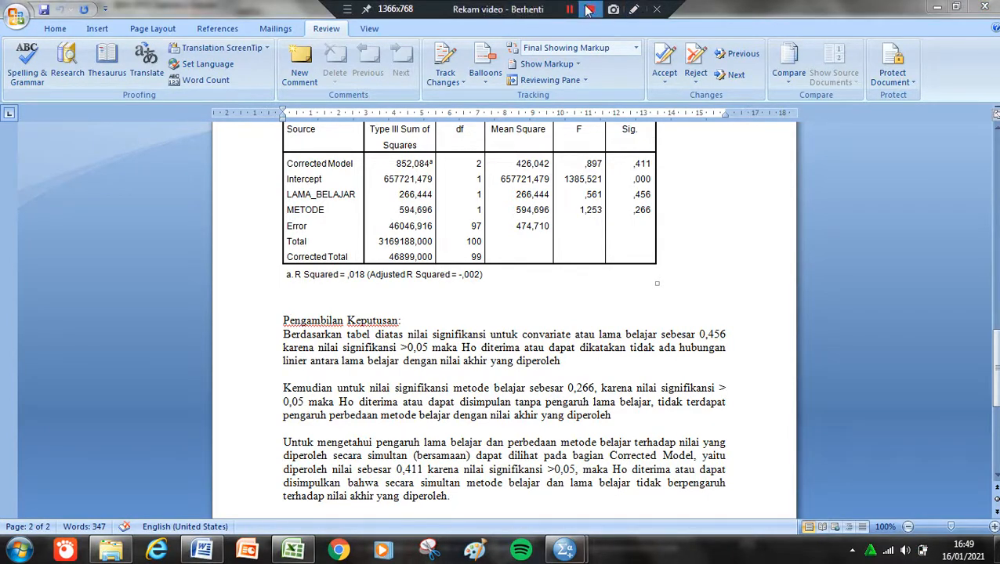